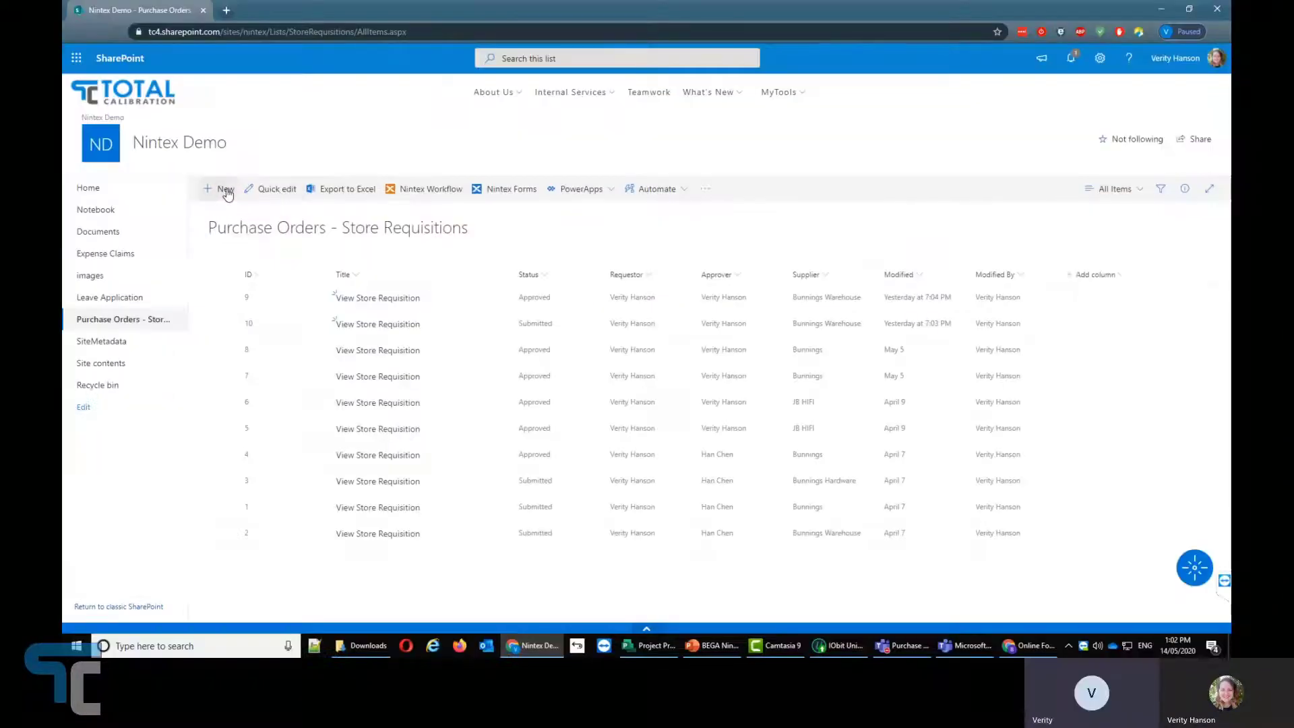
- Create a new store requisition and set the direct purchase company name to Bunnings Warehouse
click(226, 189)
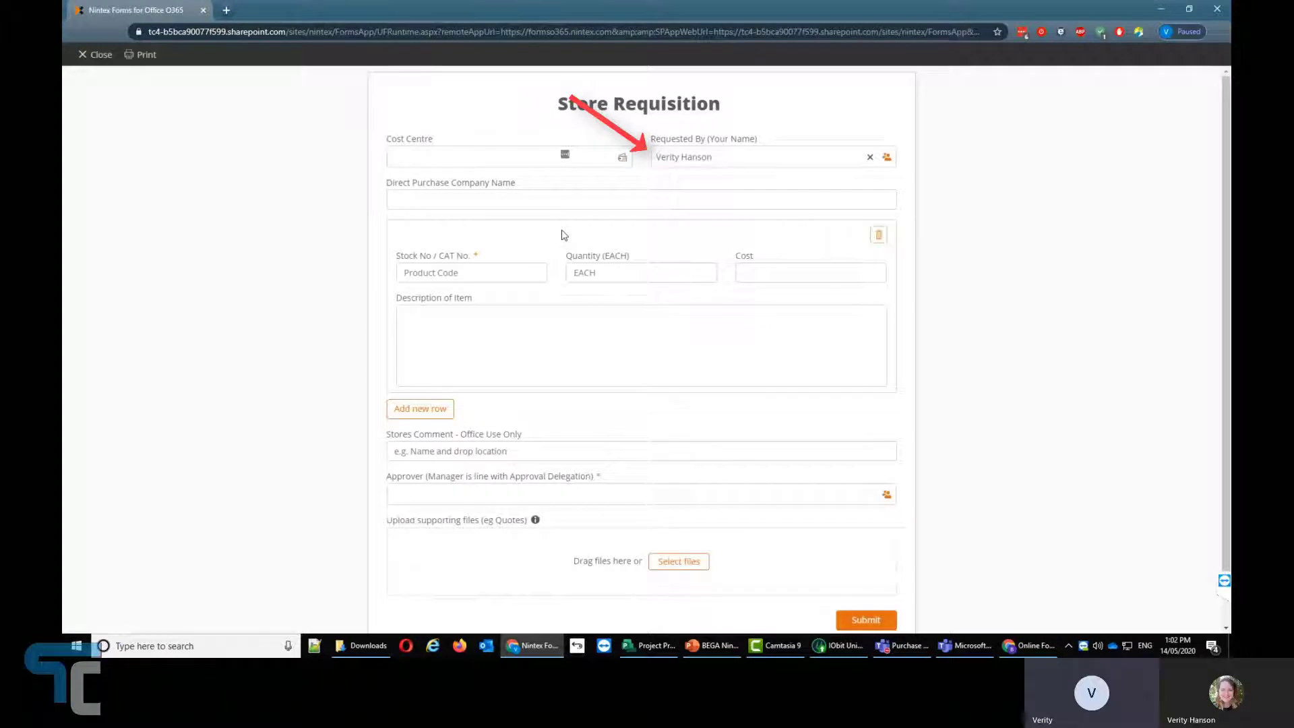
click(725, 192)
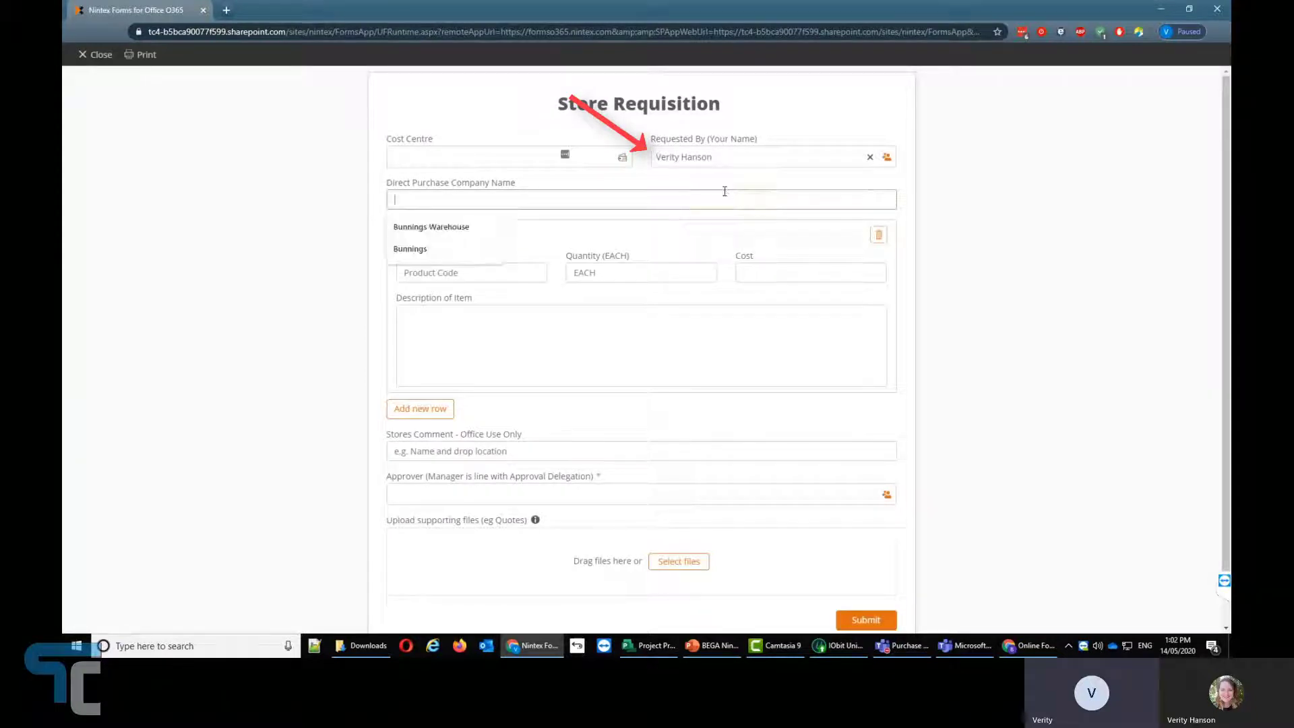
click(440, 227)
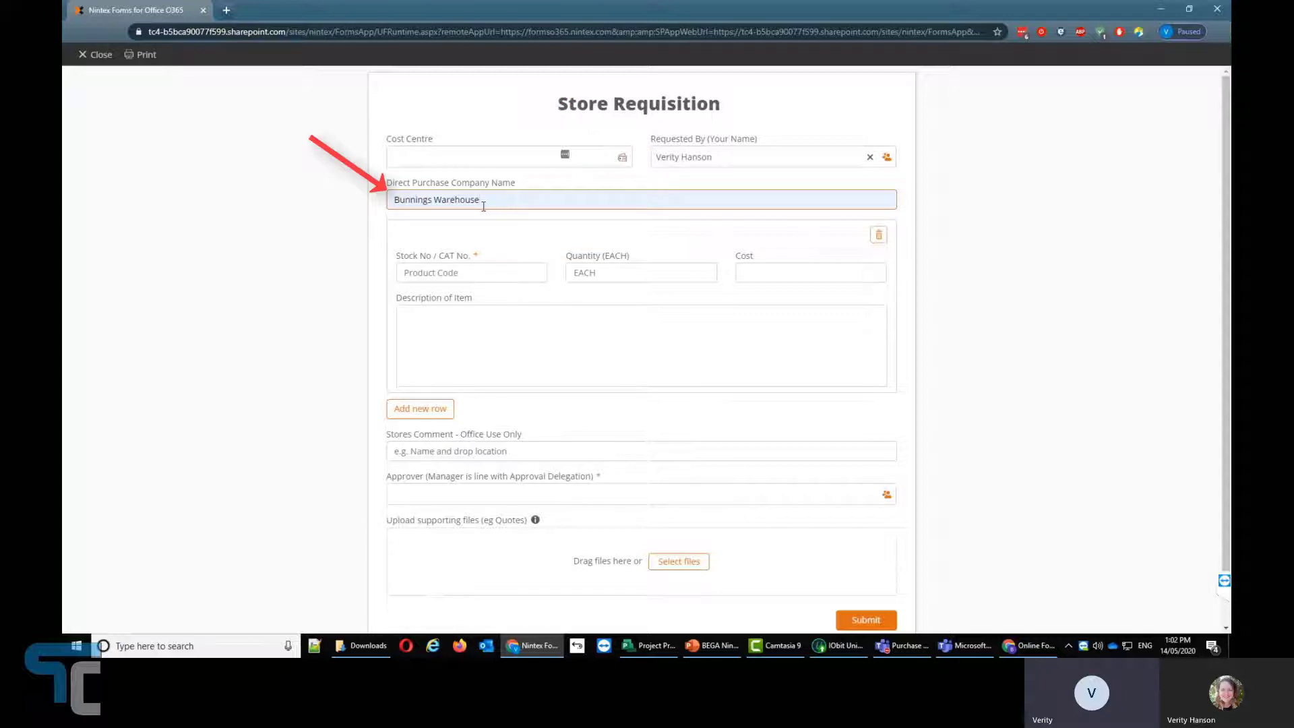
- Fill in the first item row with stock number PROD123, quantity 2, cost 35 and description "Cans of paint"
click(479, 270)
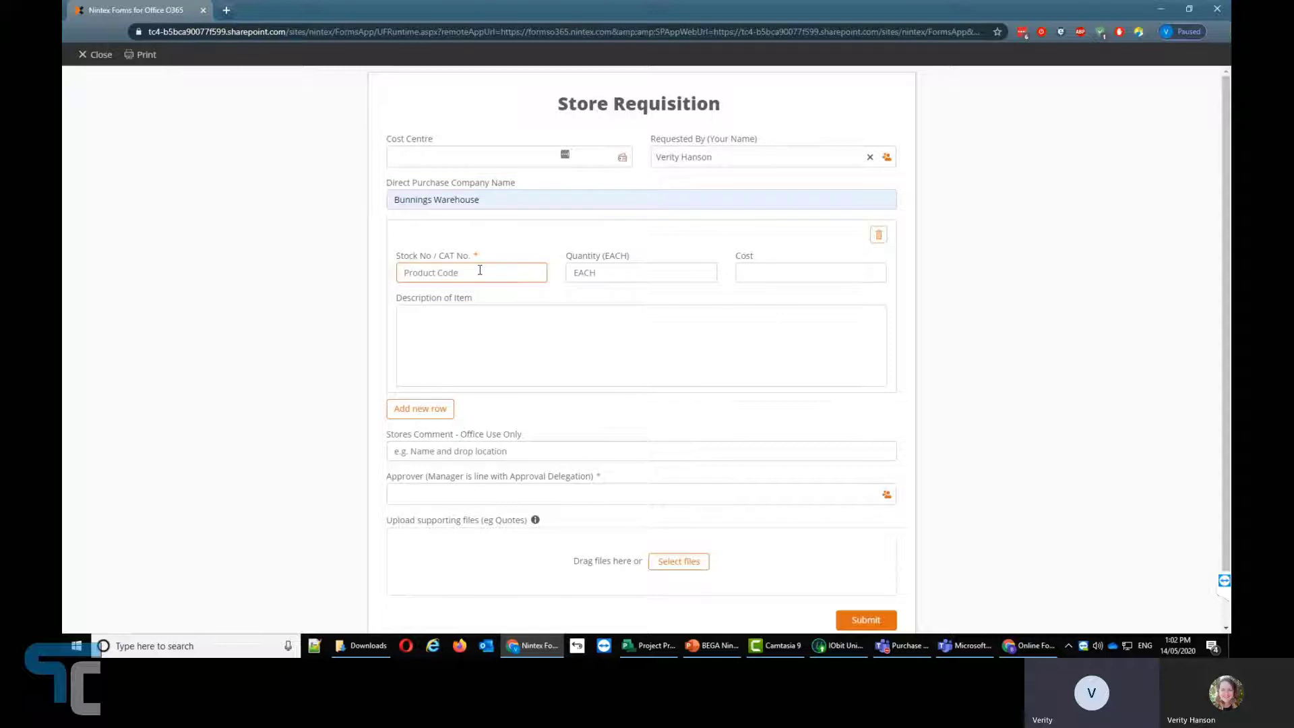
text(PROD123)
key(Tab)
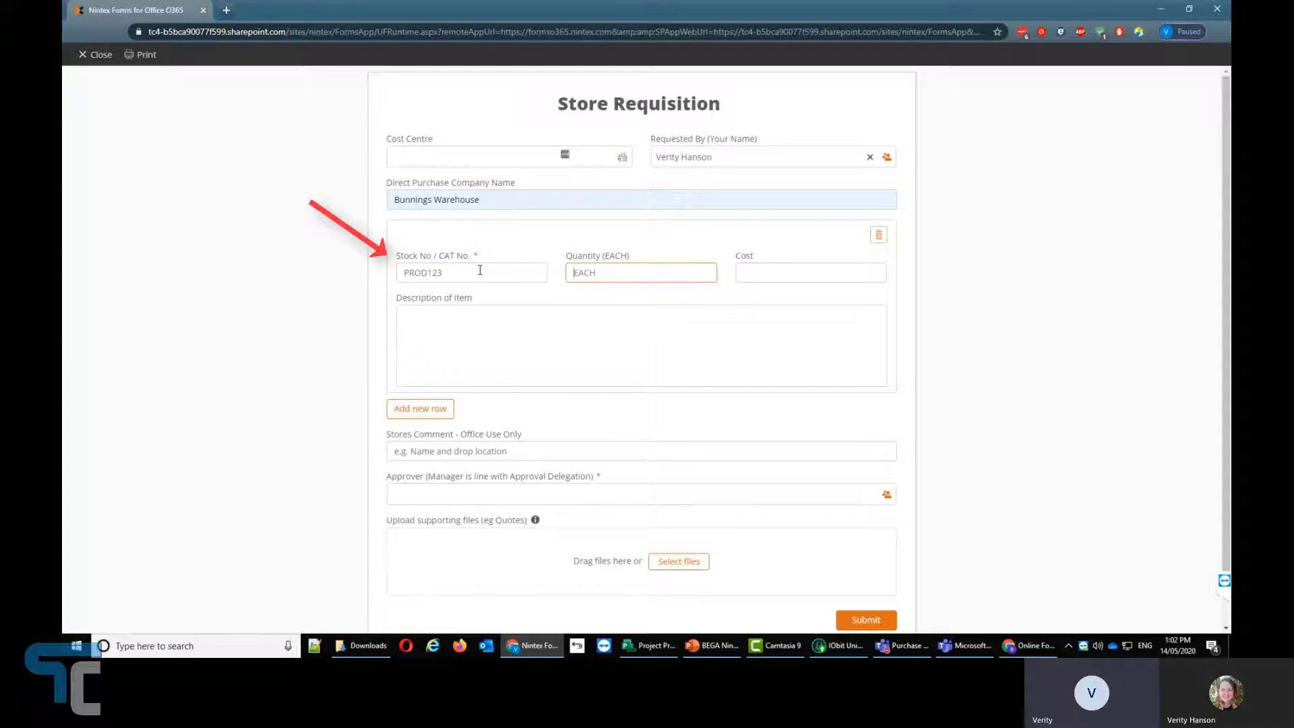
text(2)
click(786, 276)
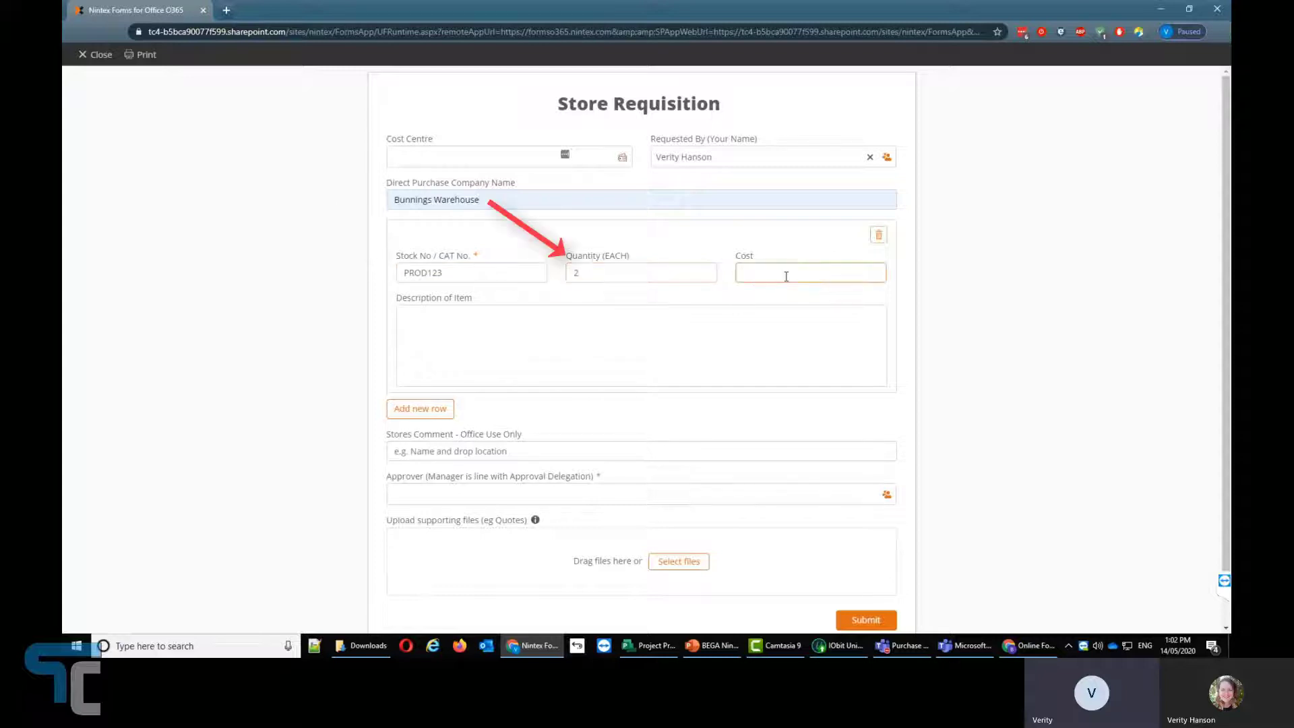
text(35)
click(765, 317)
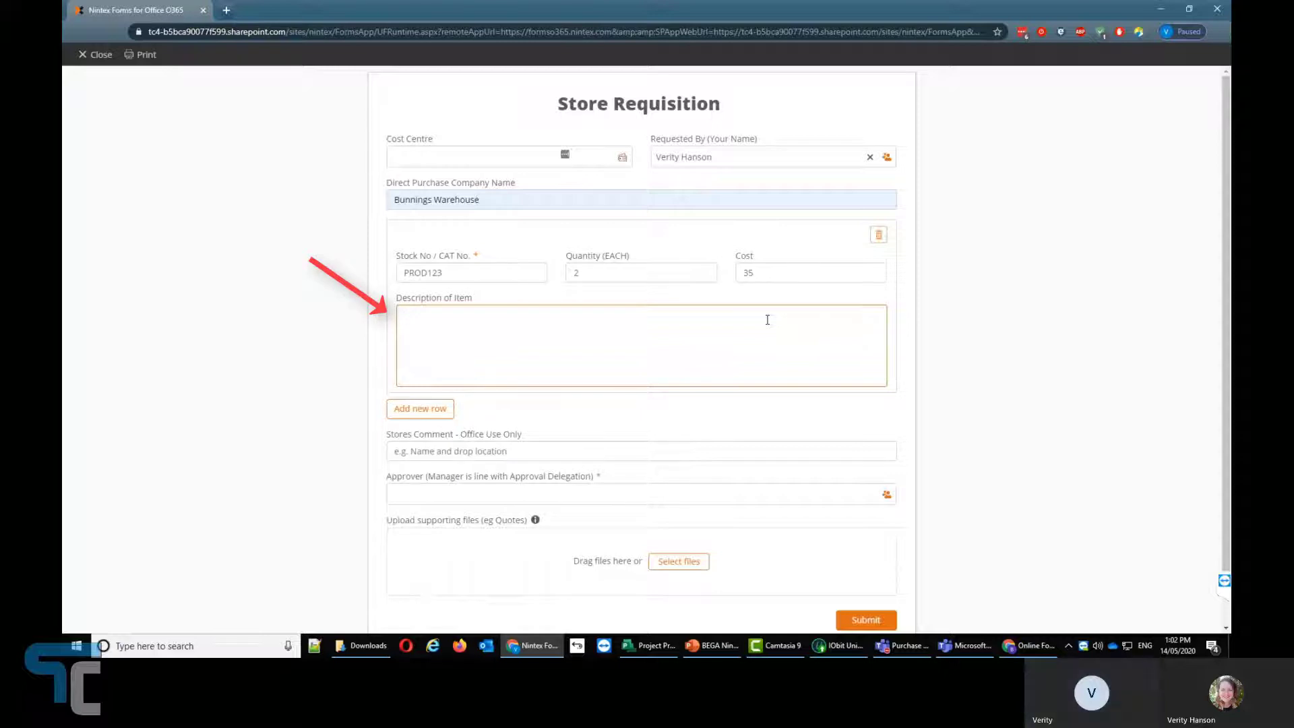
text(Cans of p)
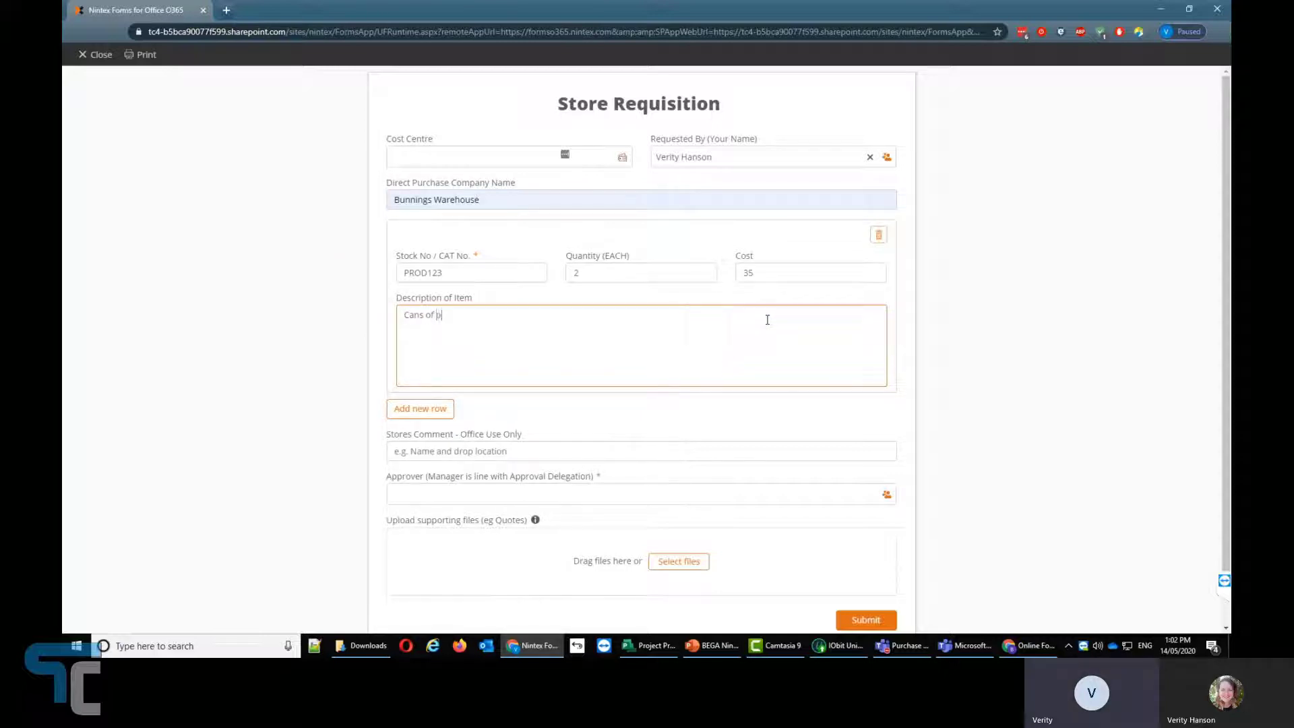
text(aint)
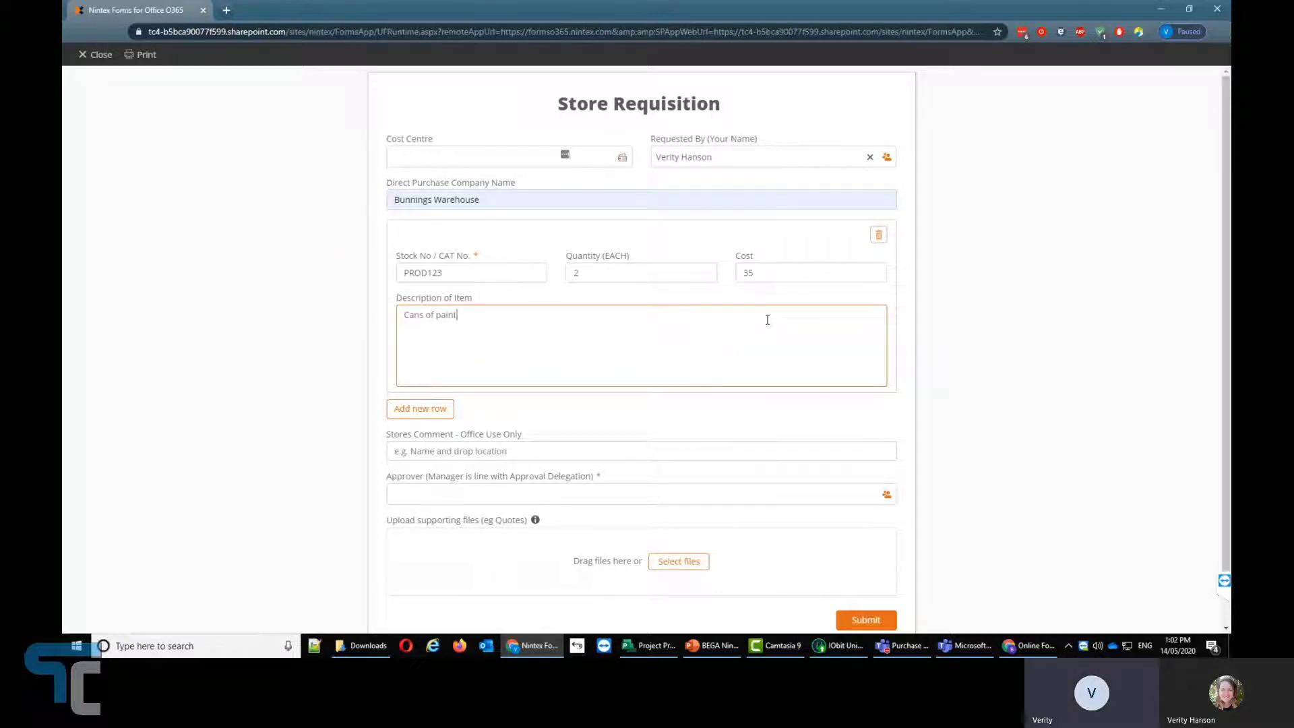
- Add a second item row with stock number PROD5678, quantity 3 and cost 70, and delete that row again
click(446, 411)
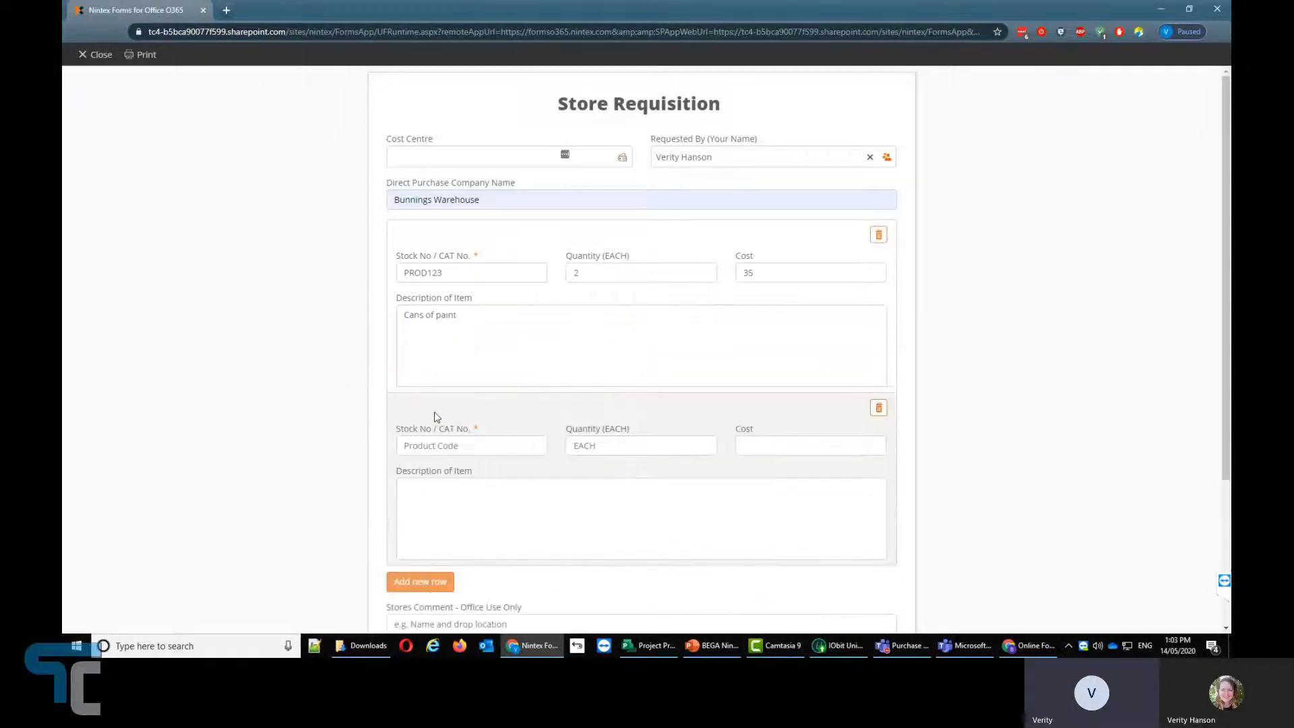
click(443, 443)
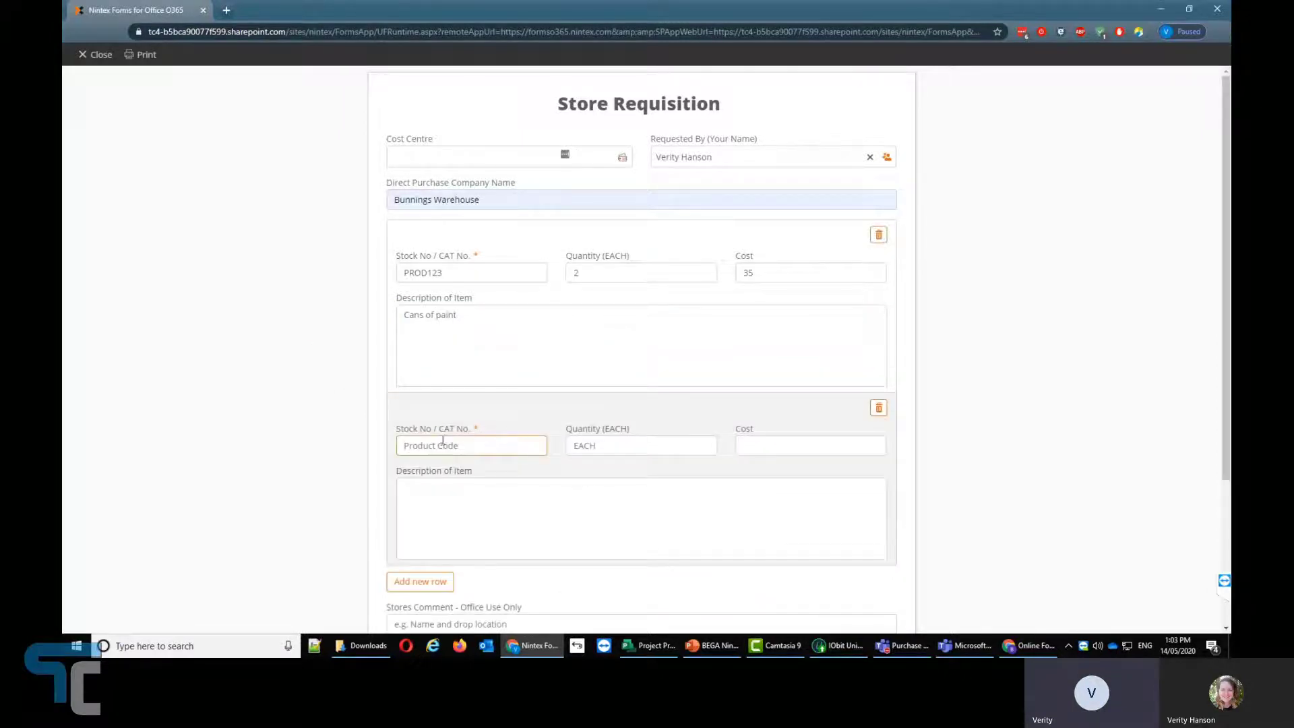
text(PROD5678)
click(610, 450)
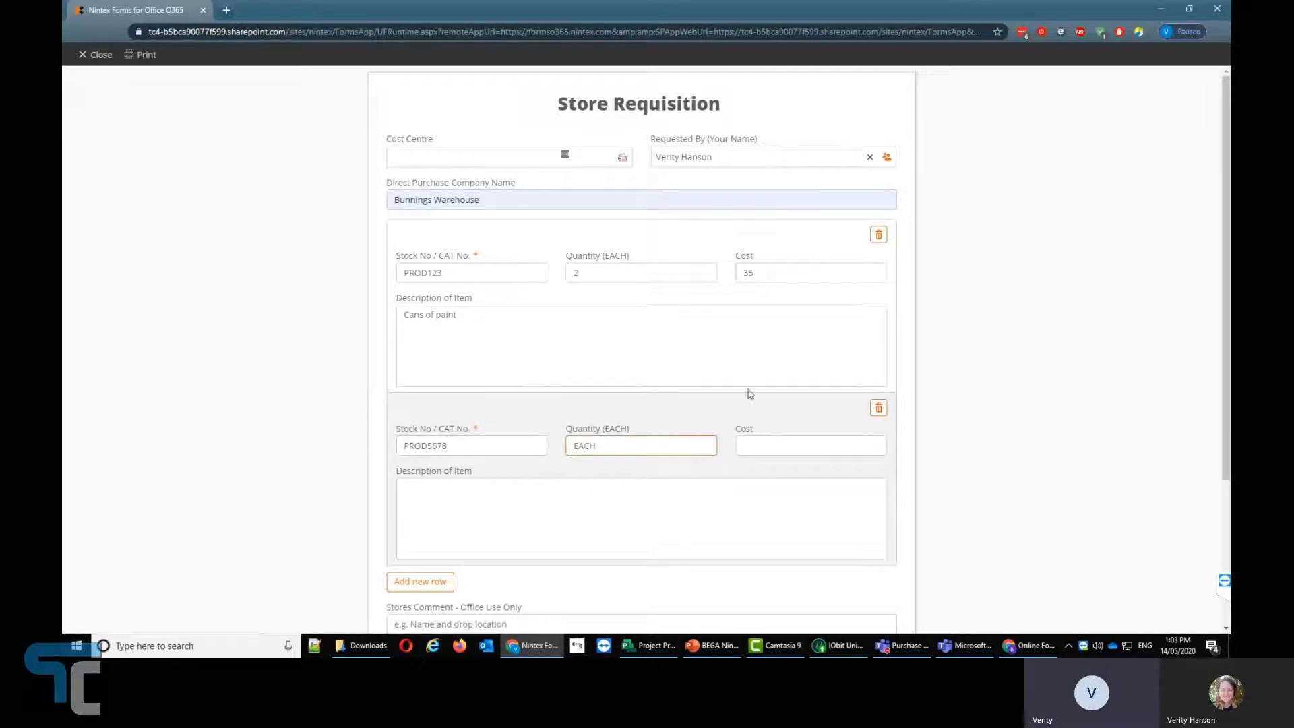
text(3)
click(768, 450)
text(70)
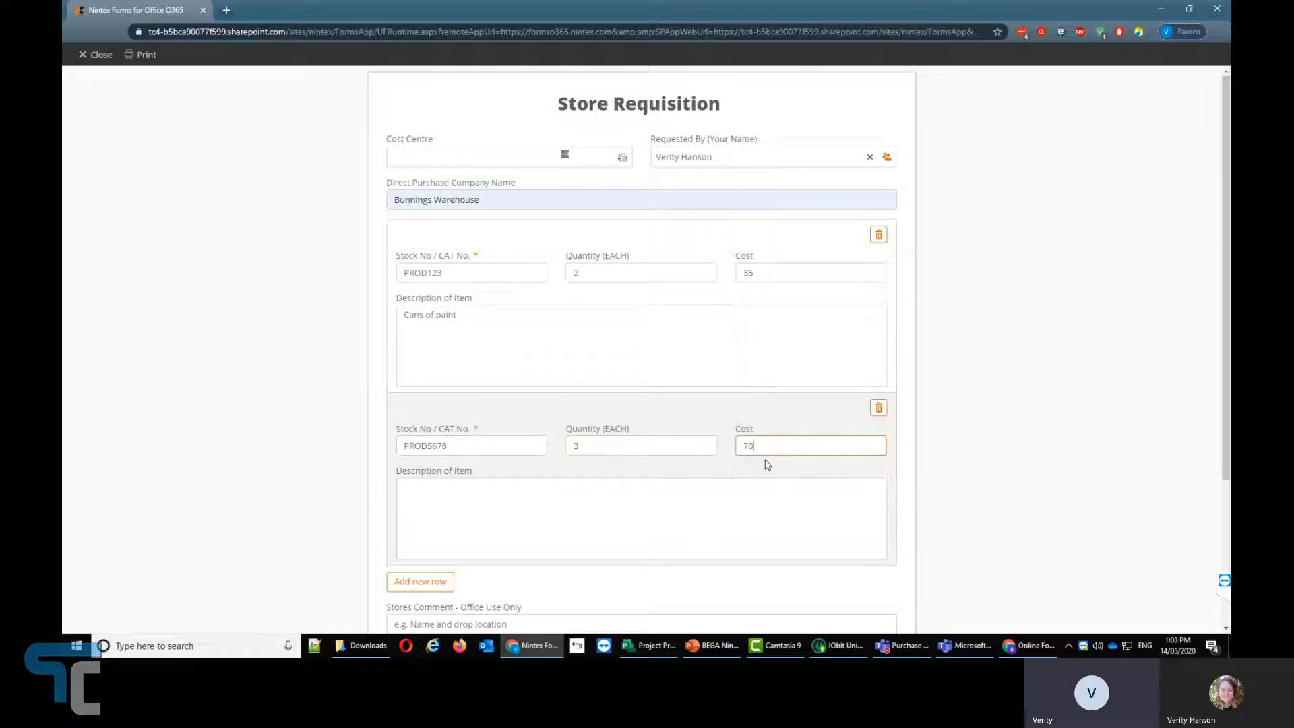
click(727, 510)
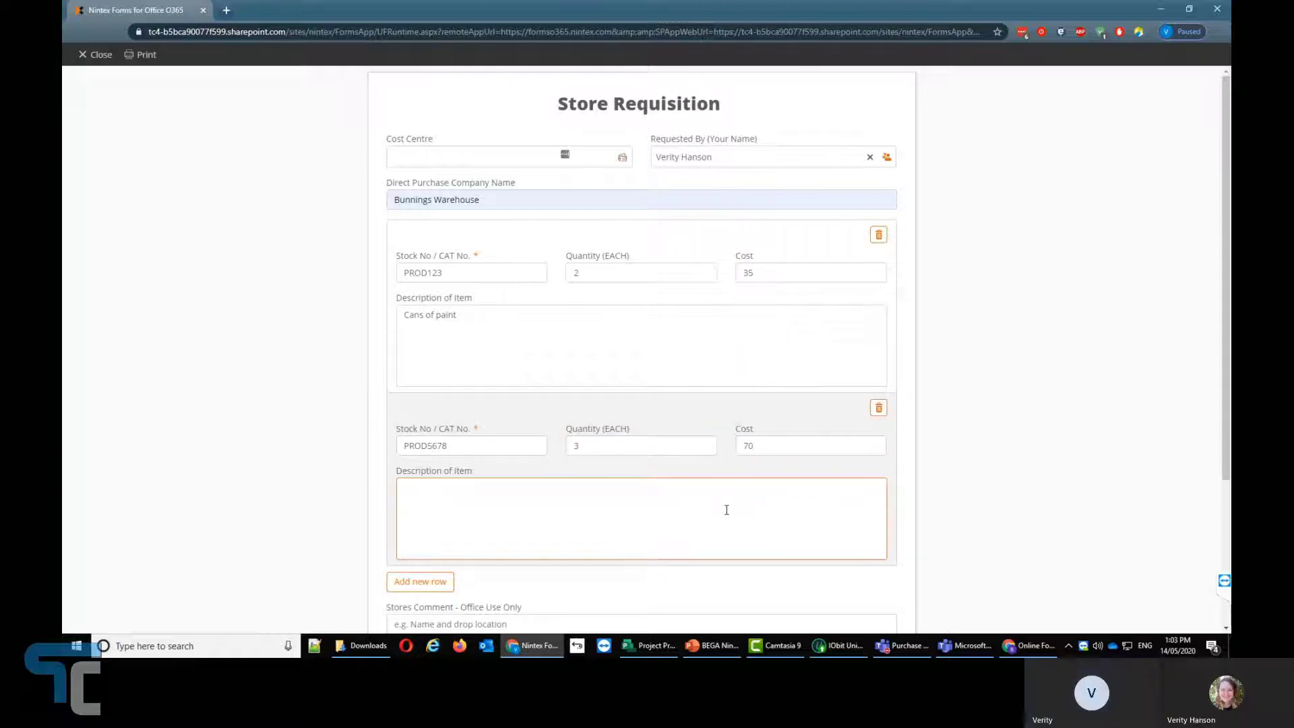
click(878, 409)
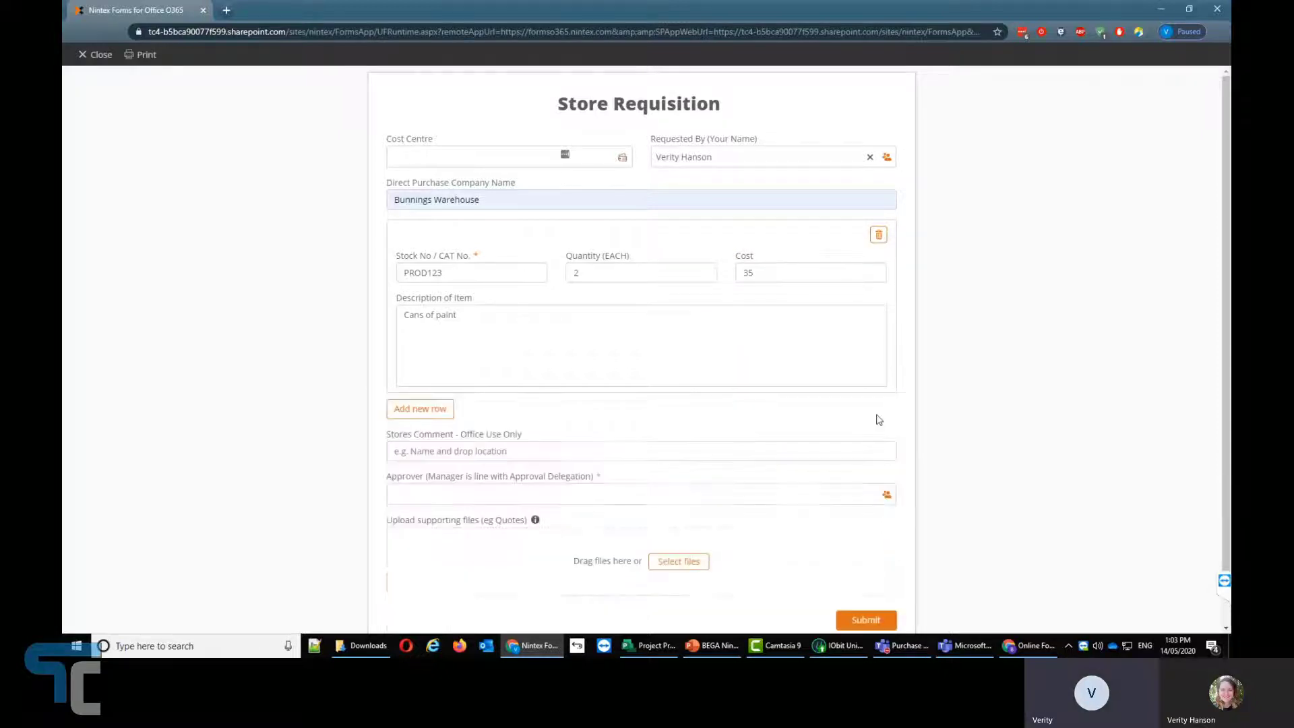
click(514, 352)
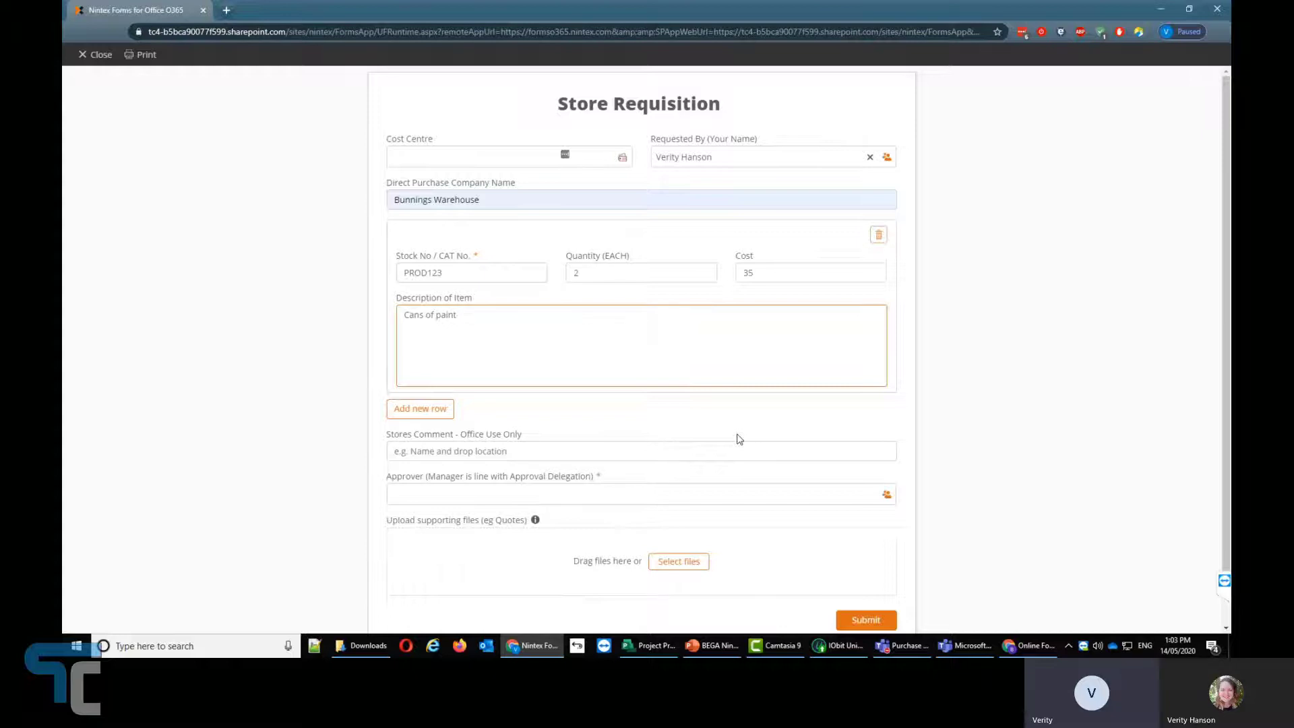
- Search for the approving manager by name and select that person as the requisition's approver
click(642, 496)
text(ha)
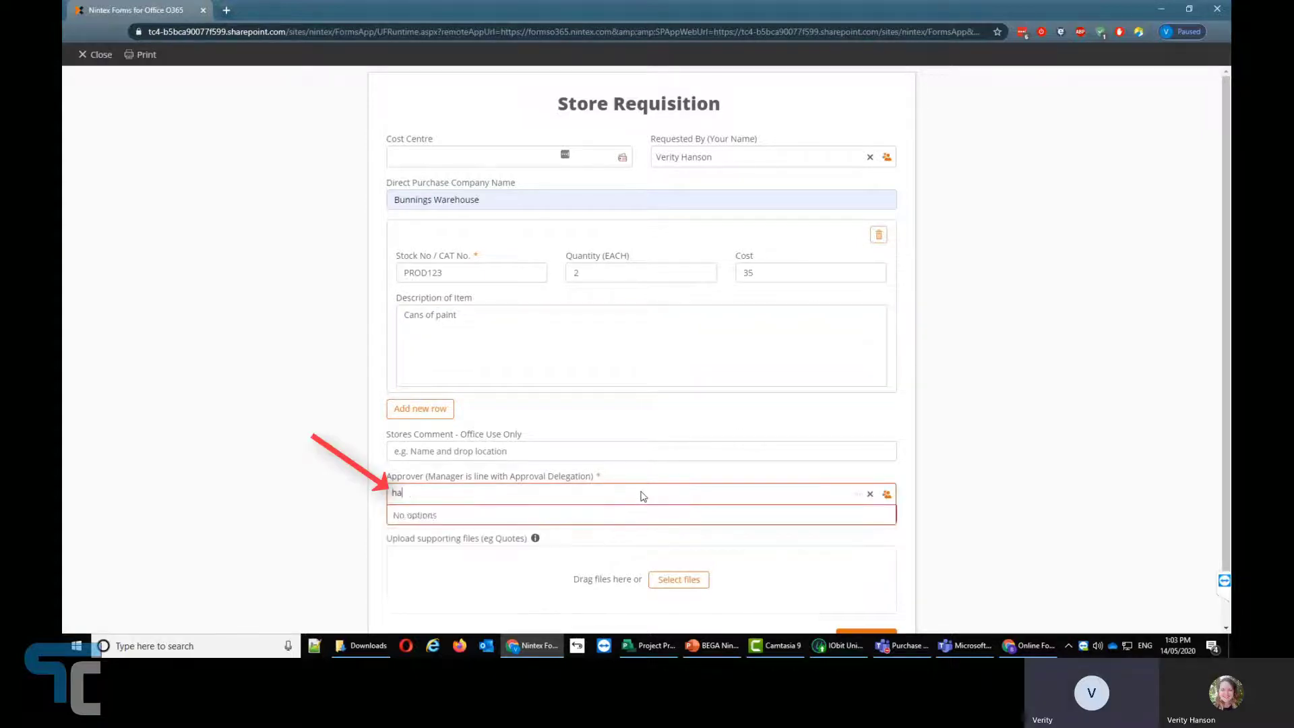
text(ns)
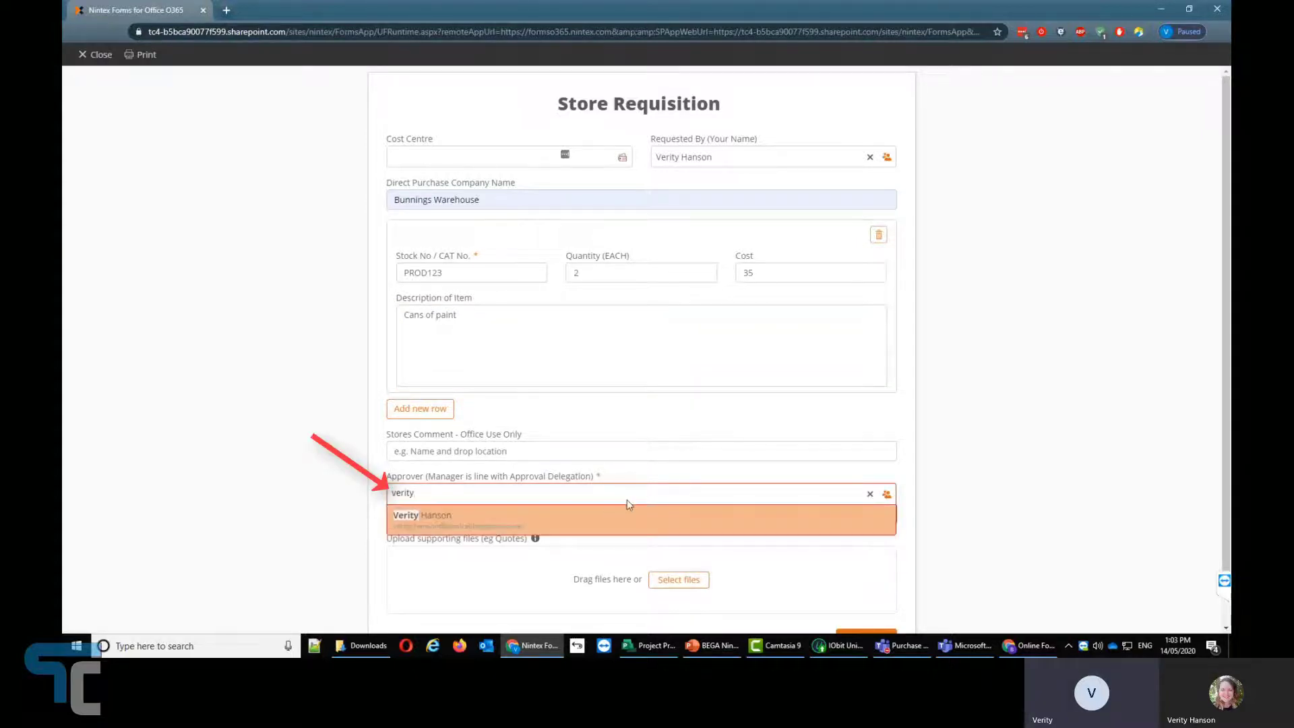
click(608, 517)
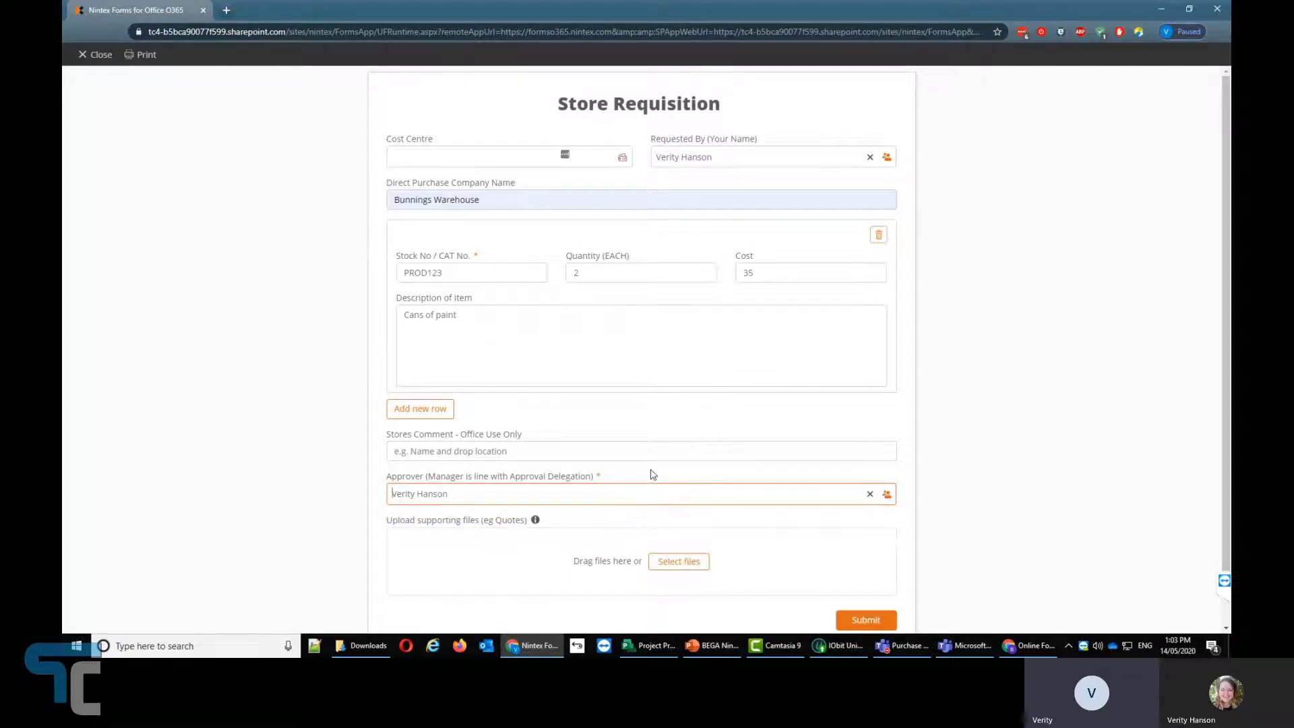
- Attach the SmokeBitten PDF from the Downloads folder as a supporting file and submit the requisition
click(663, 560)
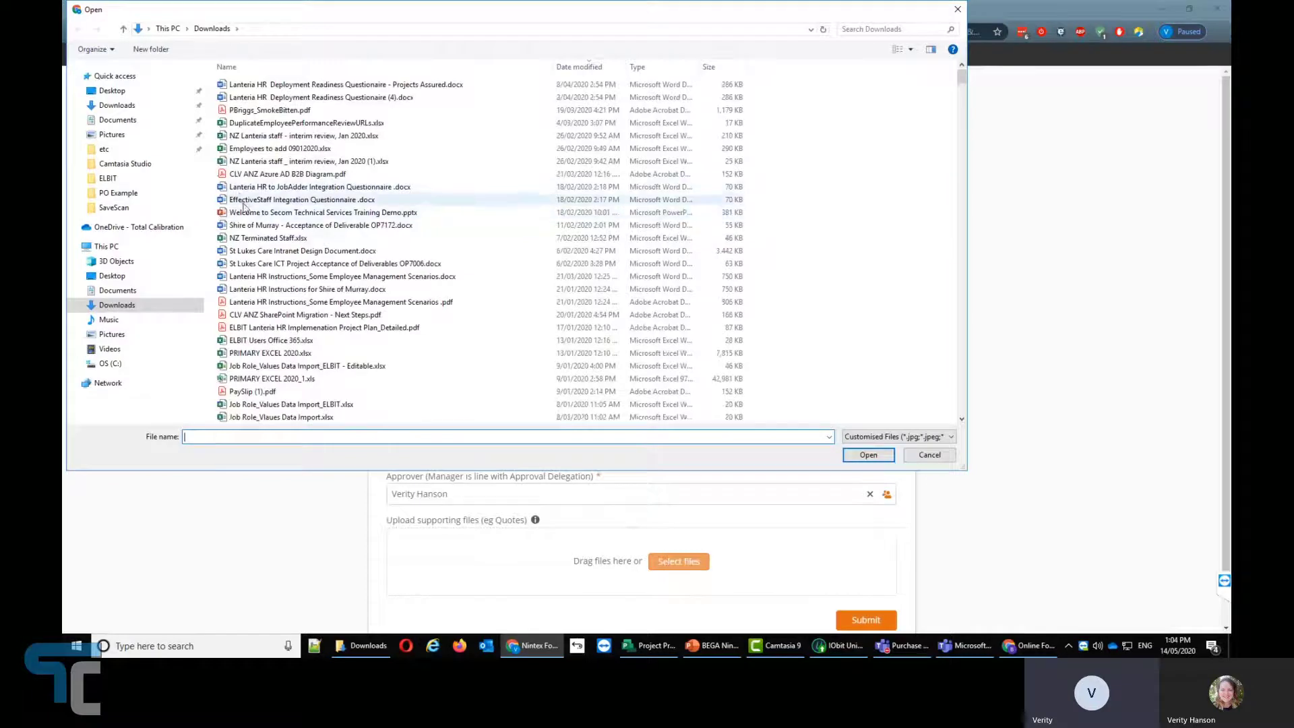
double_click(270, 110)
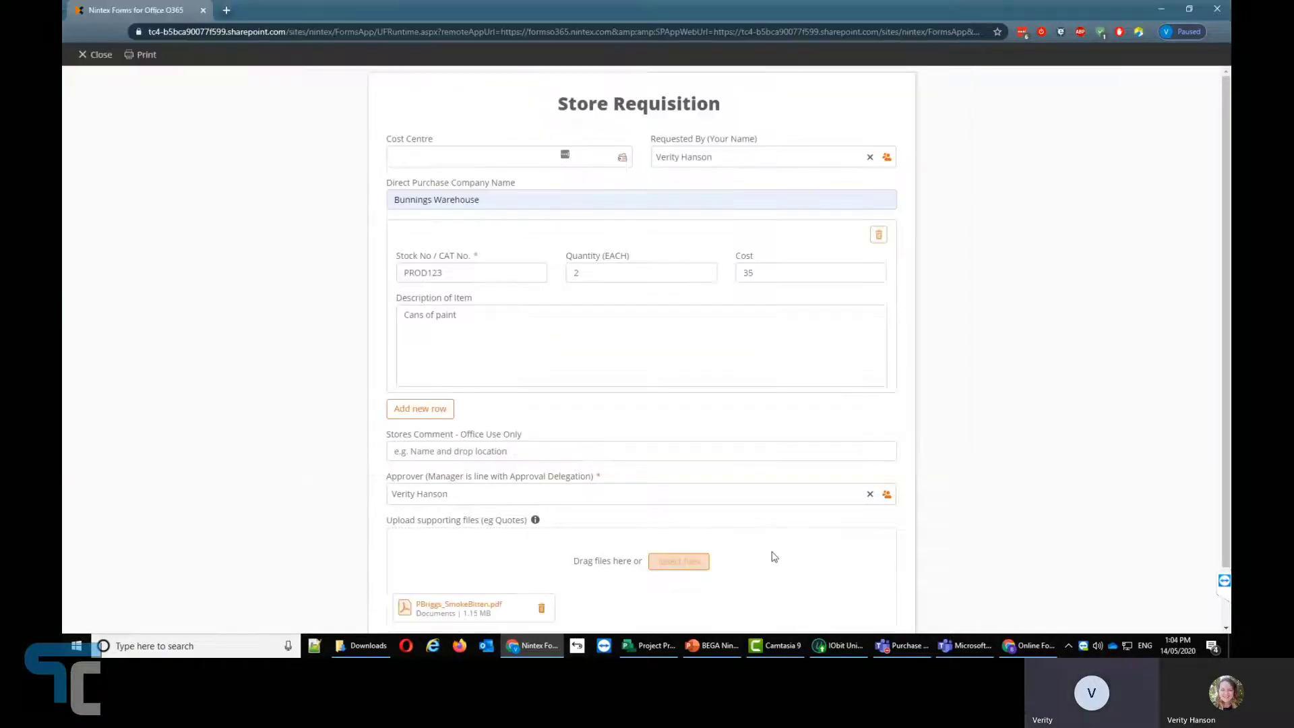
scroll(804, 539, down, 1)
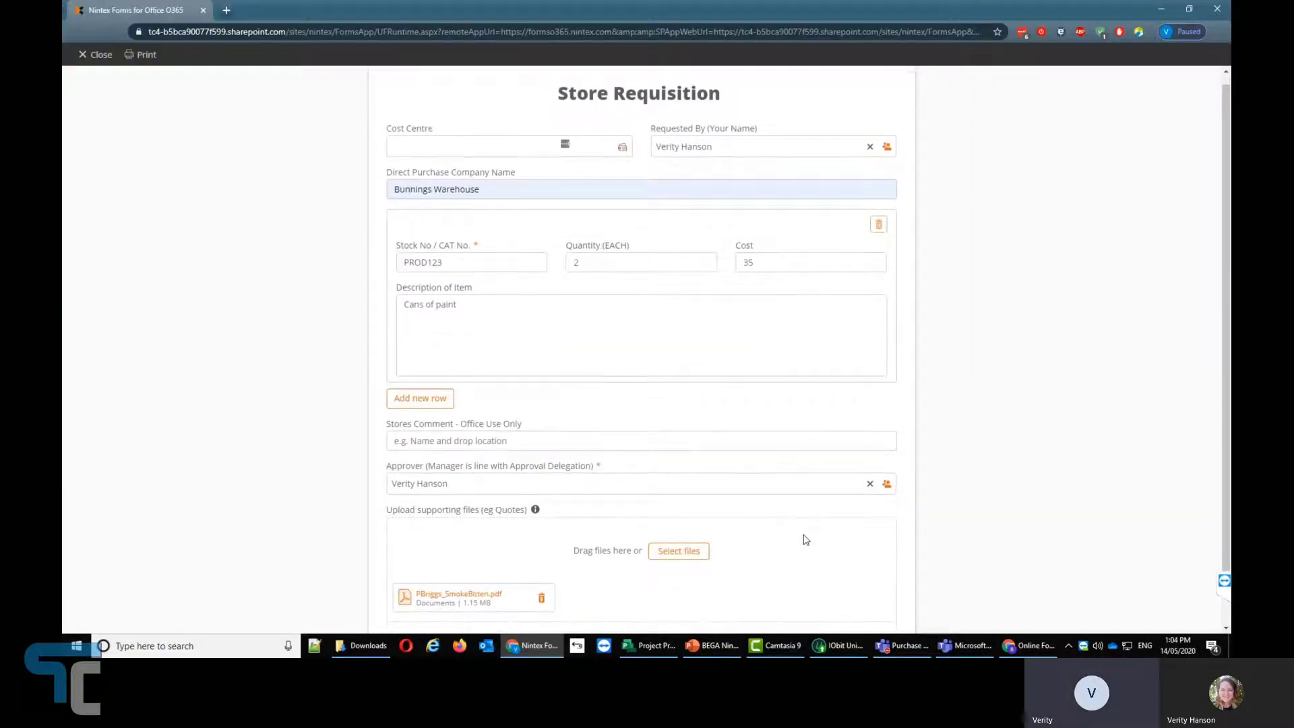
click(856, 600)
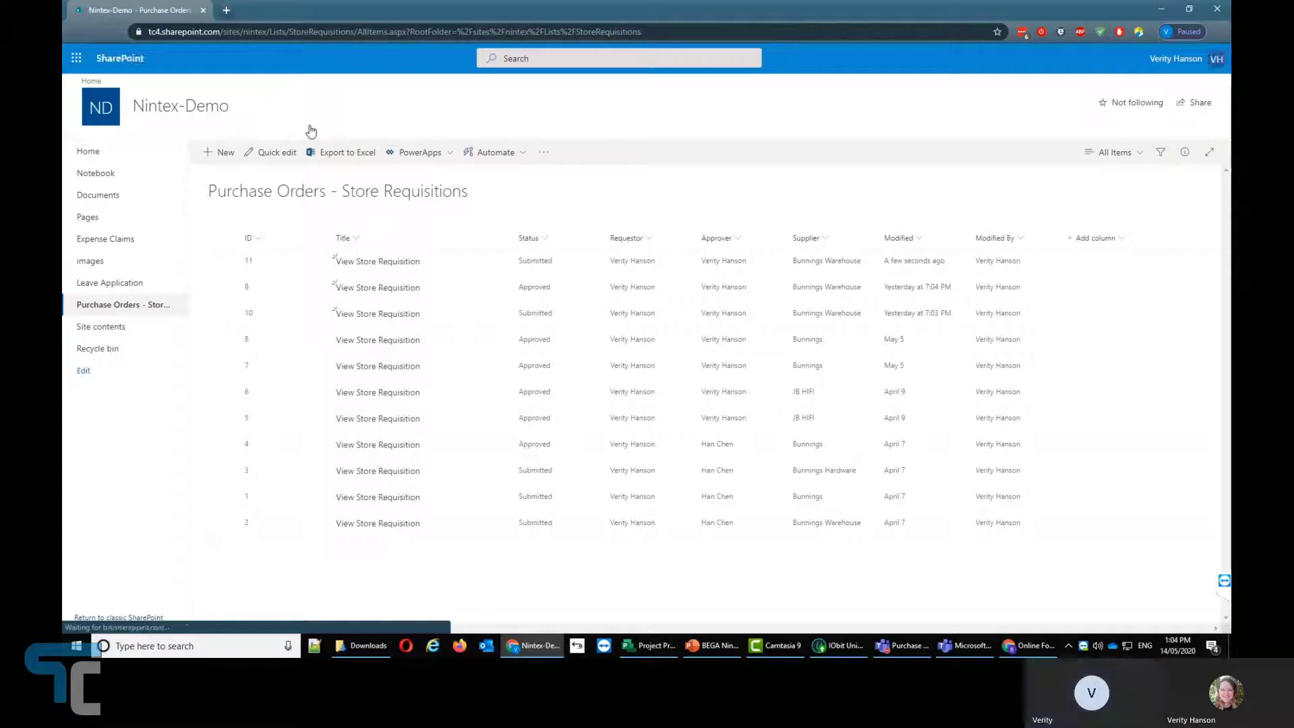
- Switch to Outlook in a new browser tab and open the approval task email for Store Requisitions 11
click(228, 12)
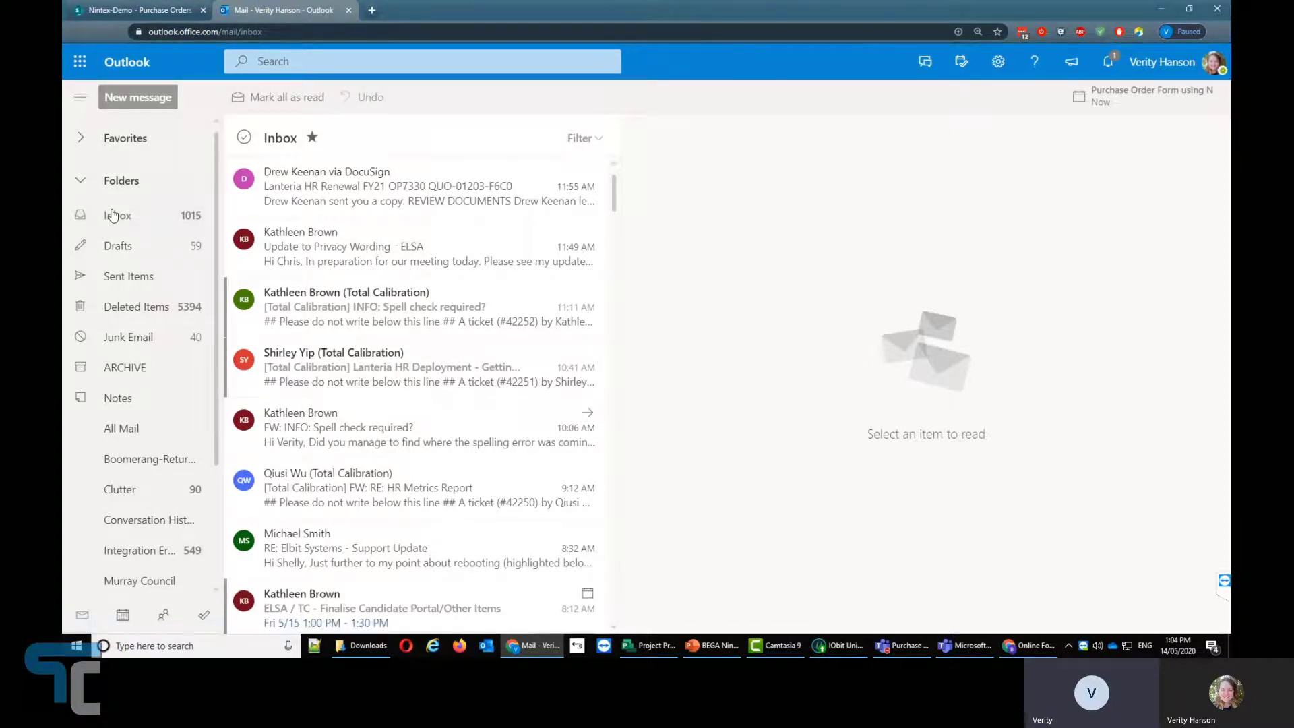
click(342, 202)
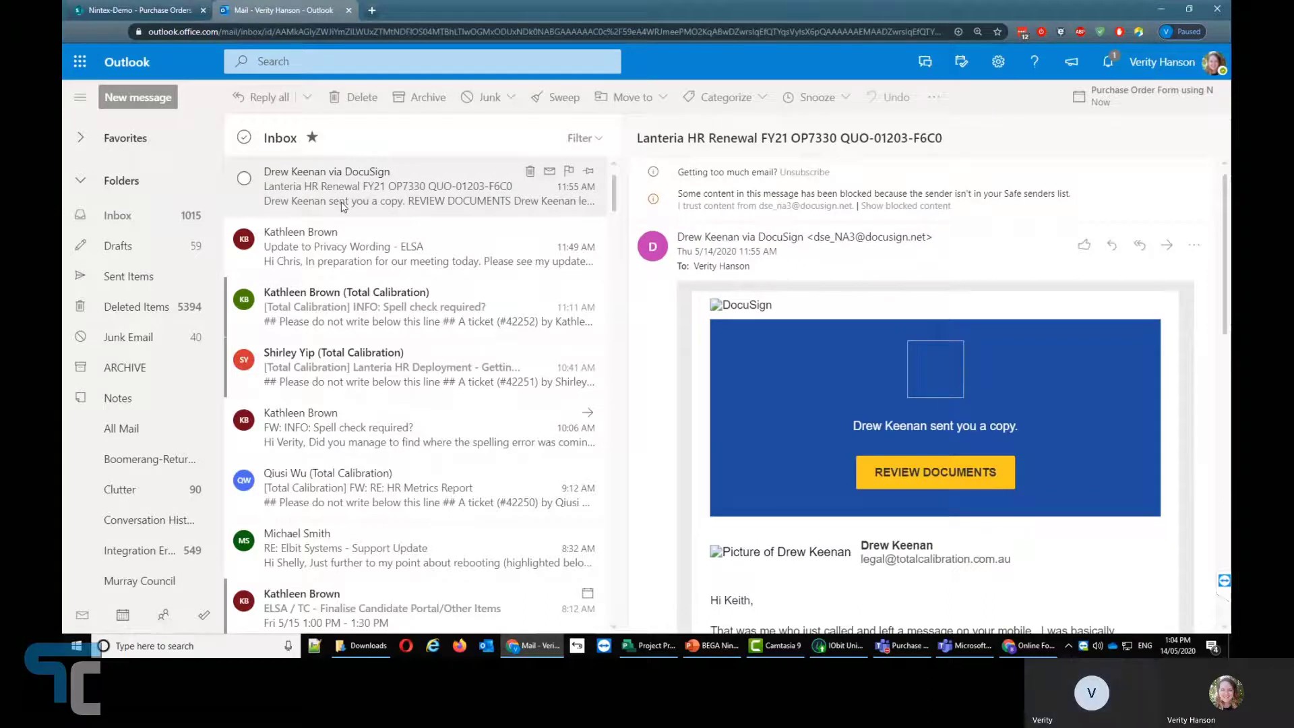
click(114, 221)
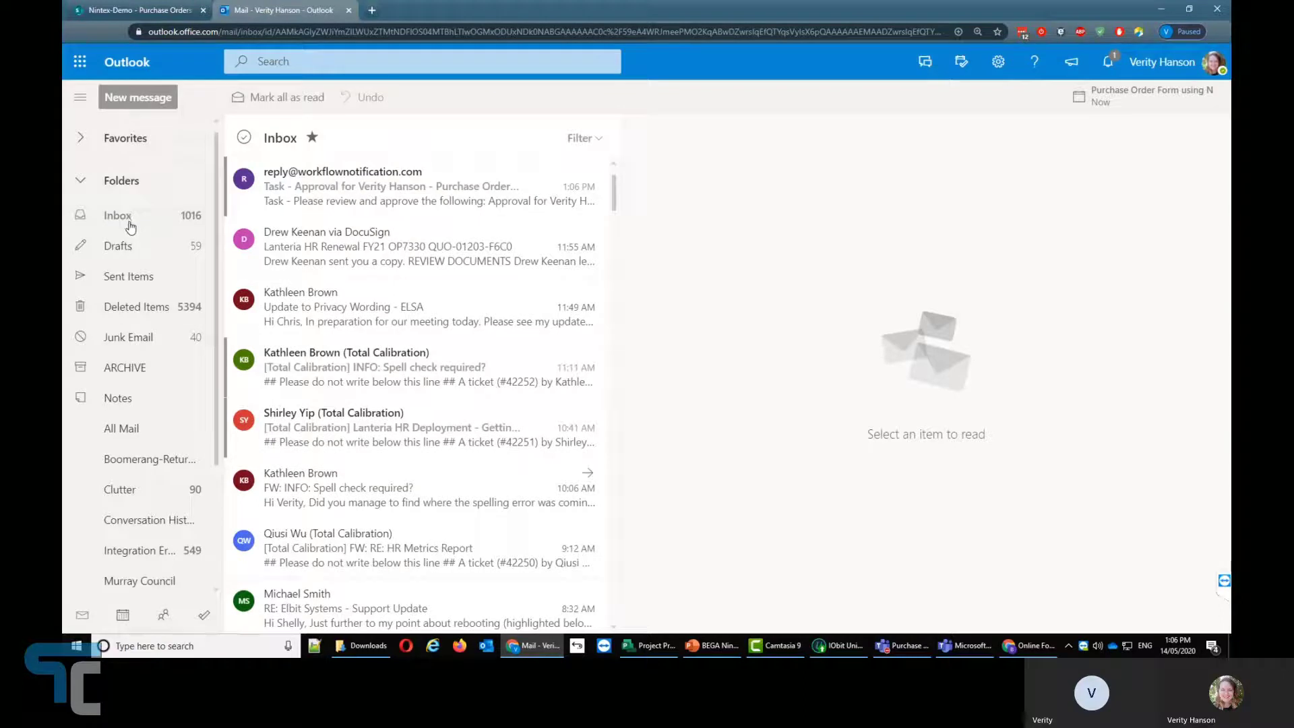
click(412, 204)
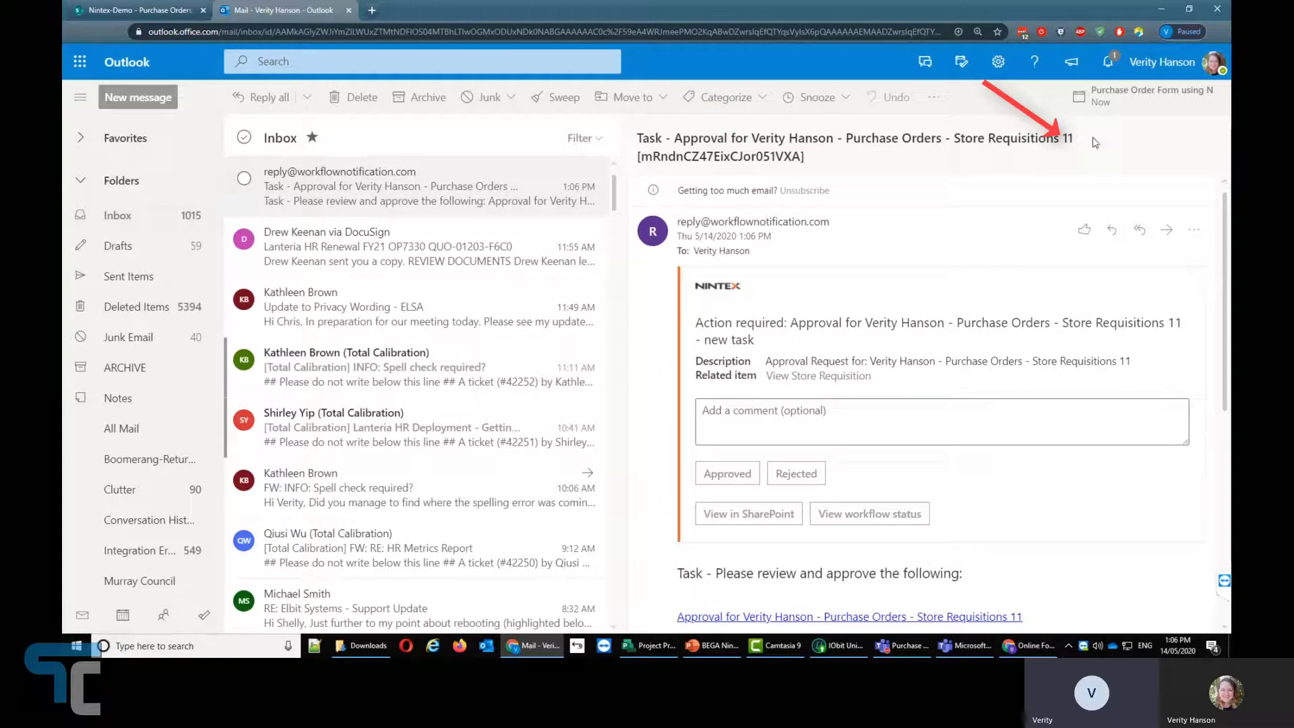
- Examine the requisition number and order details in the approval email, and briefly open its linked approval task
drag(1090, 141, 1060, 138)
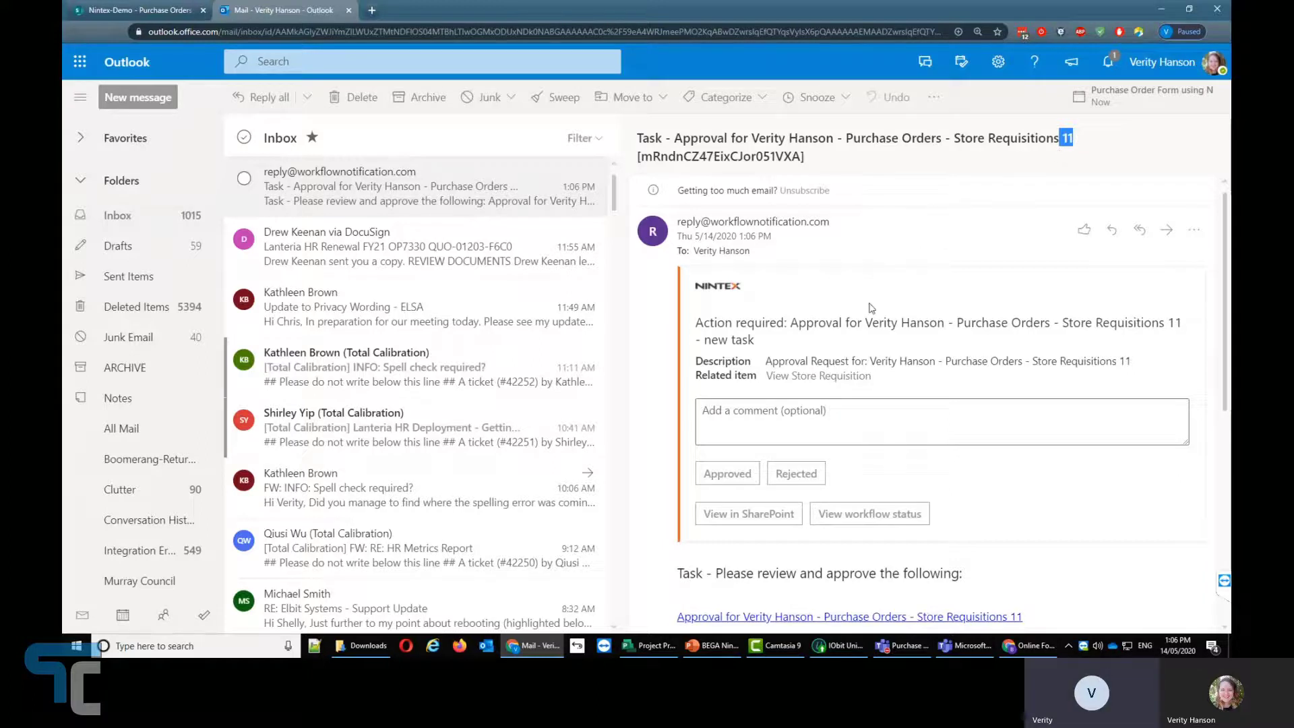
click(745, 477)
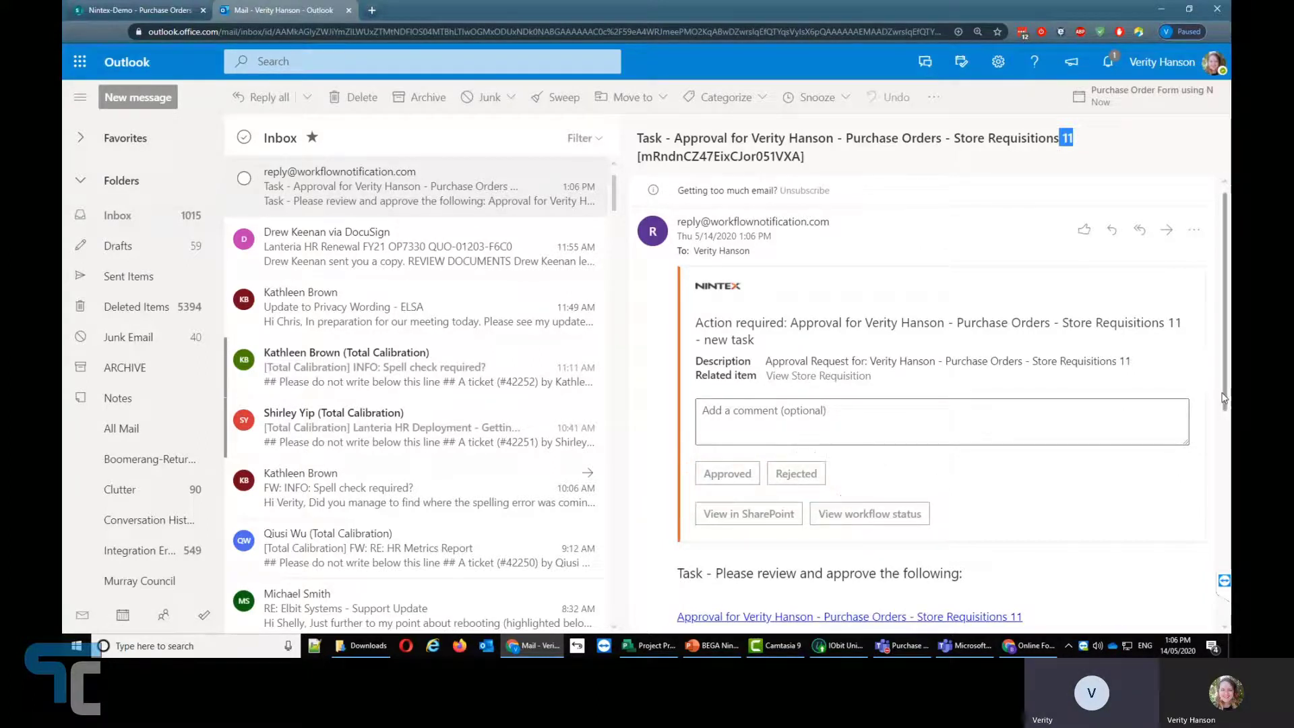
drag(1224, 398, 1215, 505)
drag(978, 520, 679, 492)
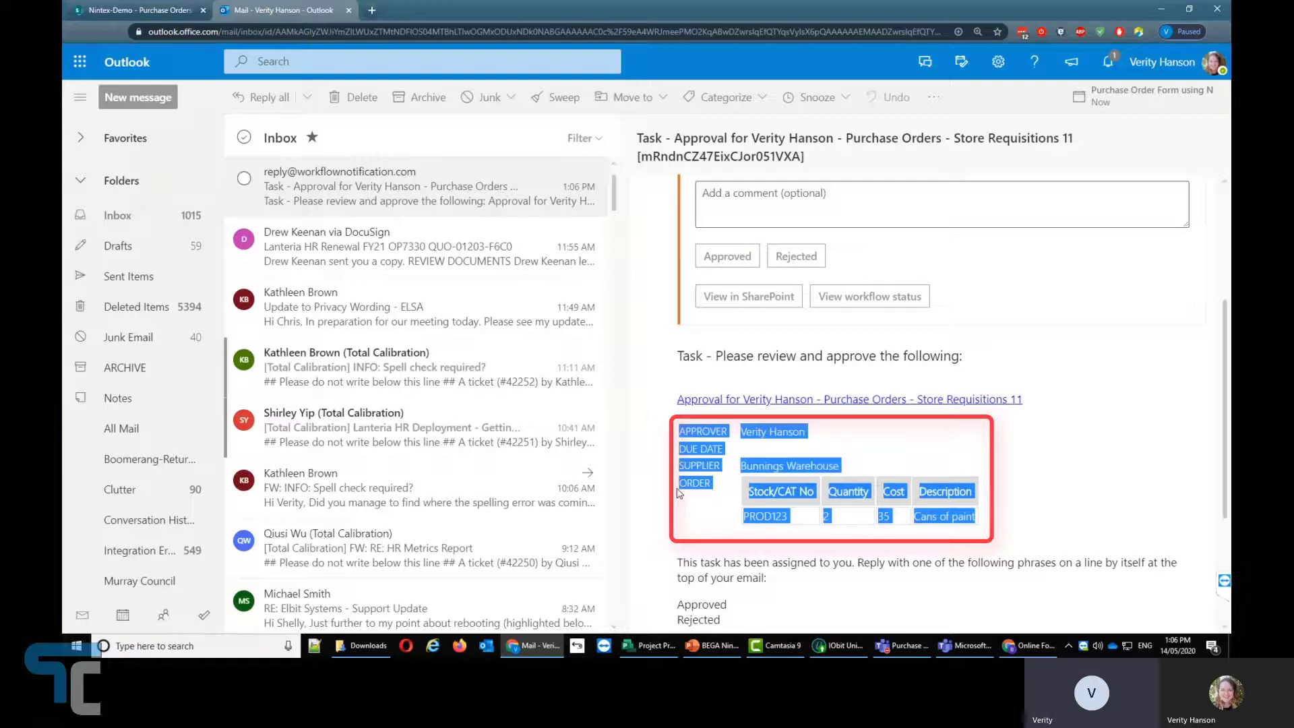
click(1092, 538)
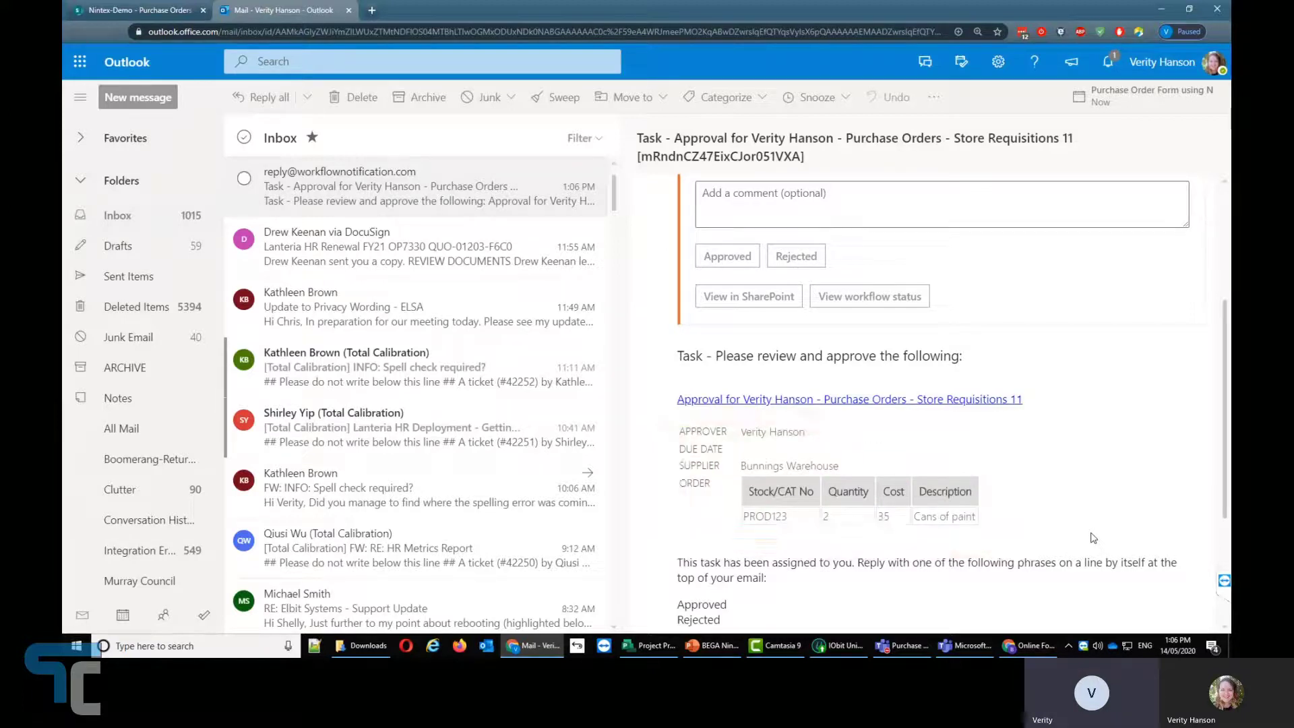
click(999, 403)
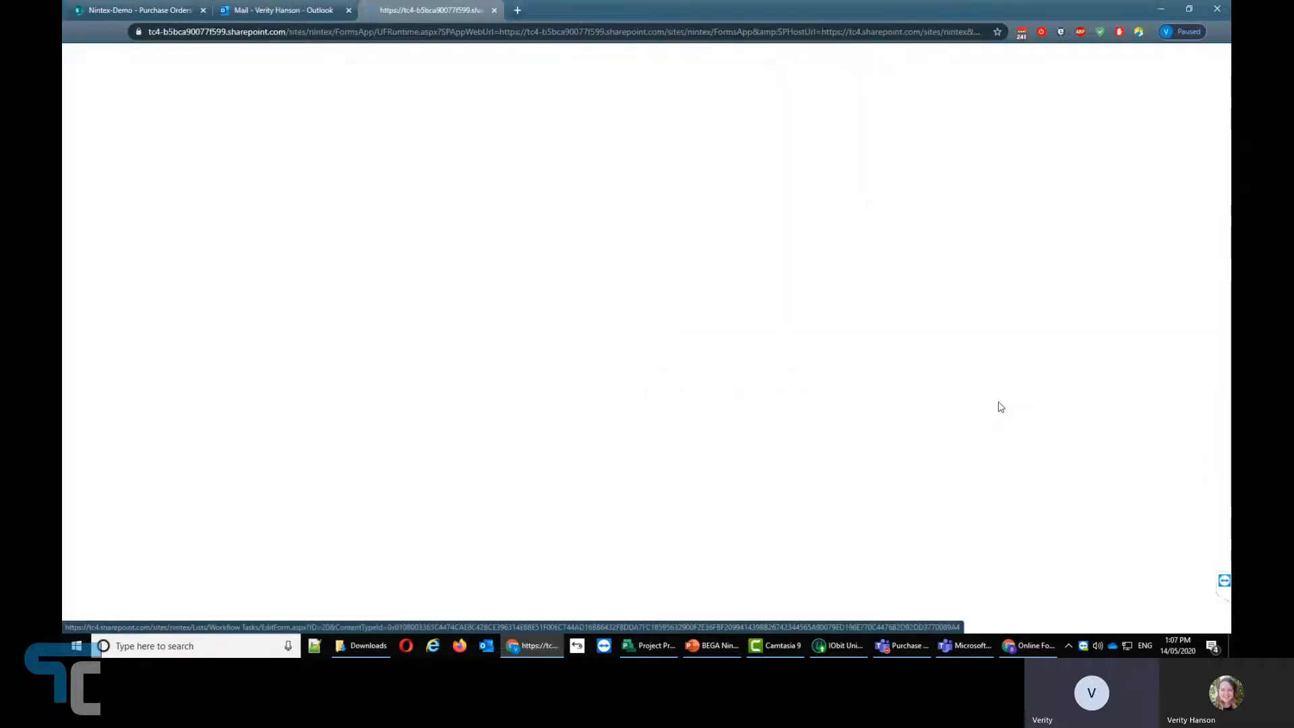
click(492, 12)
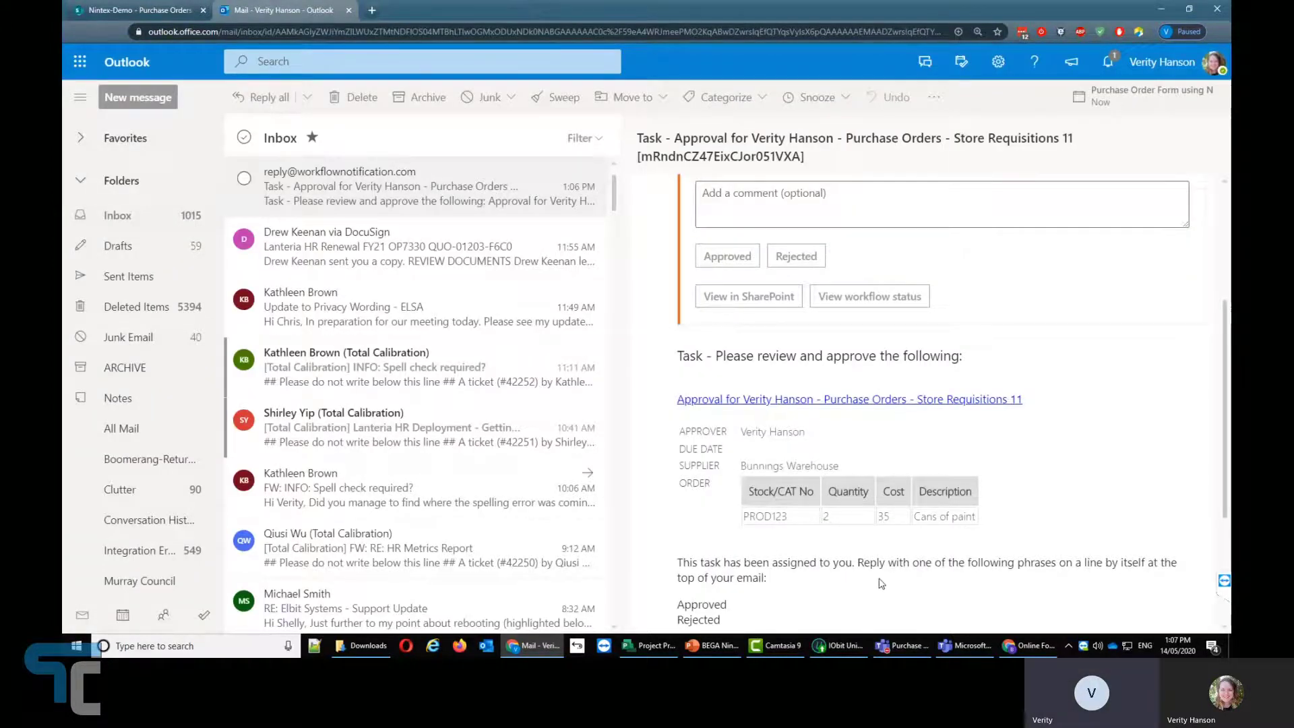
- Approve the requisition from the email with the comment "No worries, I know that you needed this."
click(734, 262)
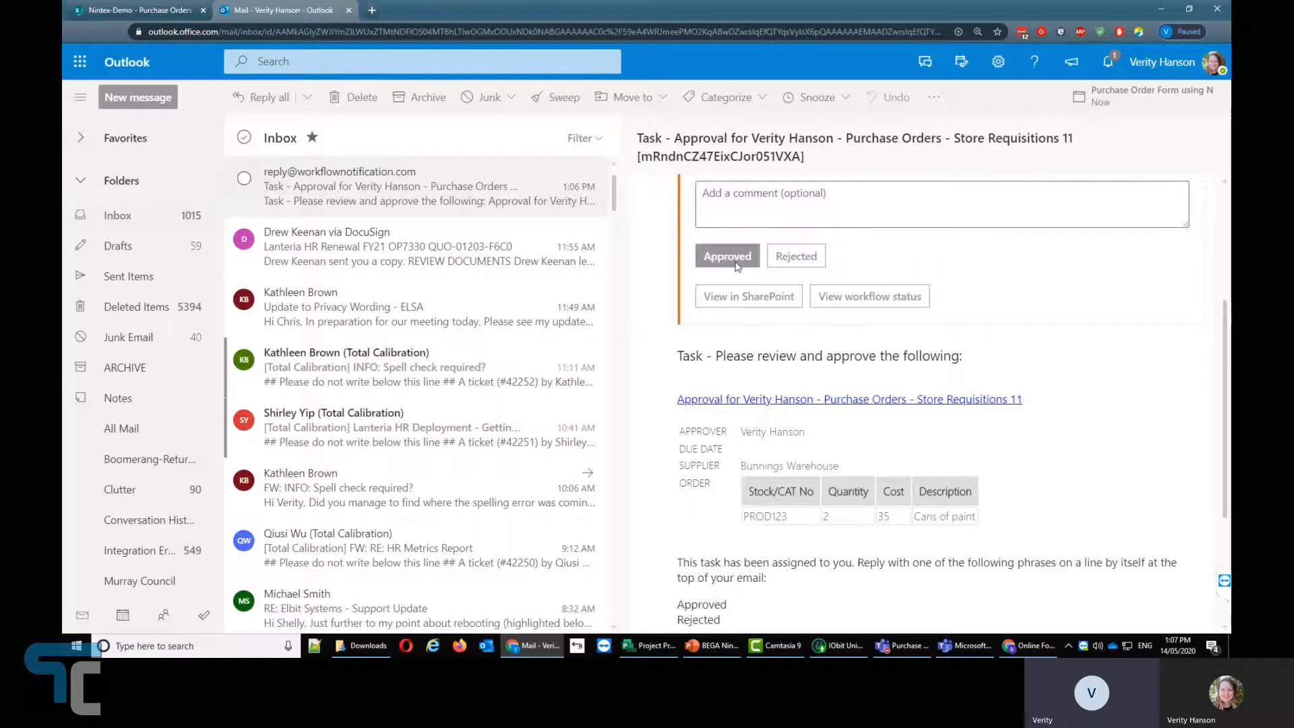
click(801, 189)
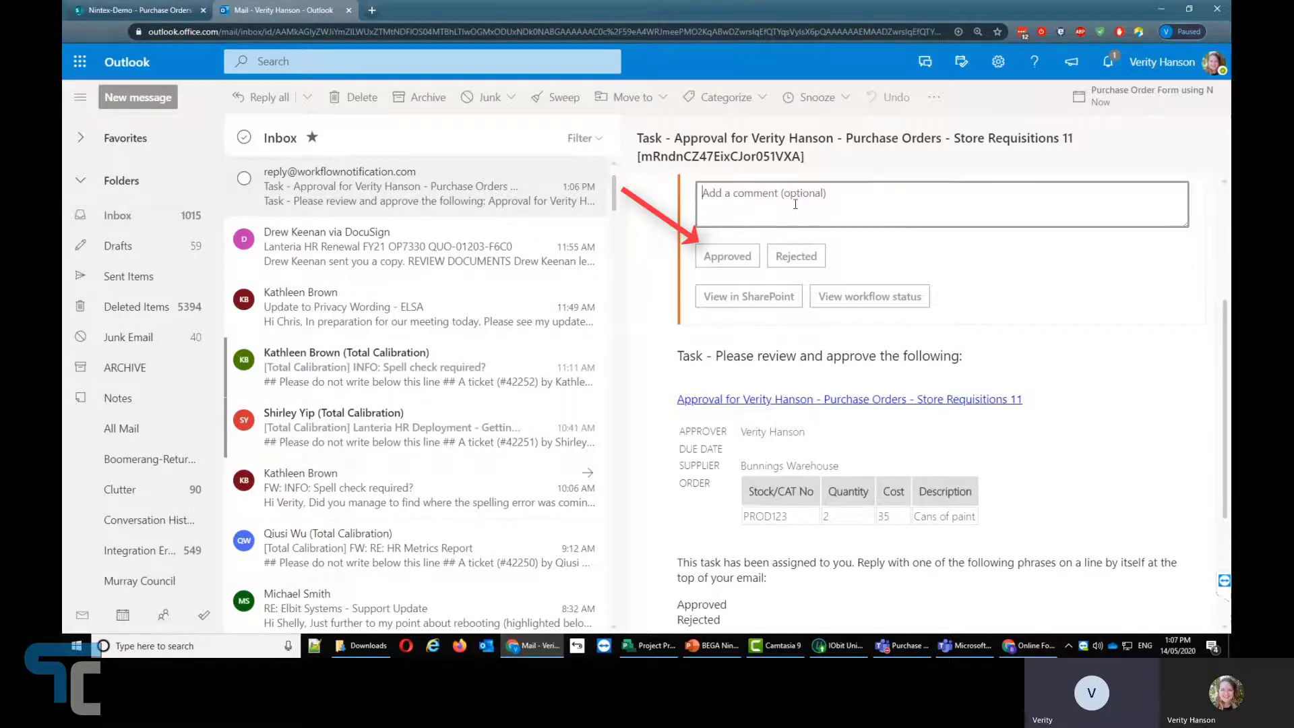
text(No wor)
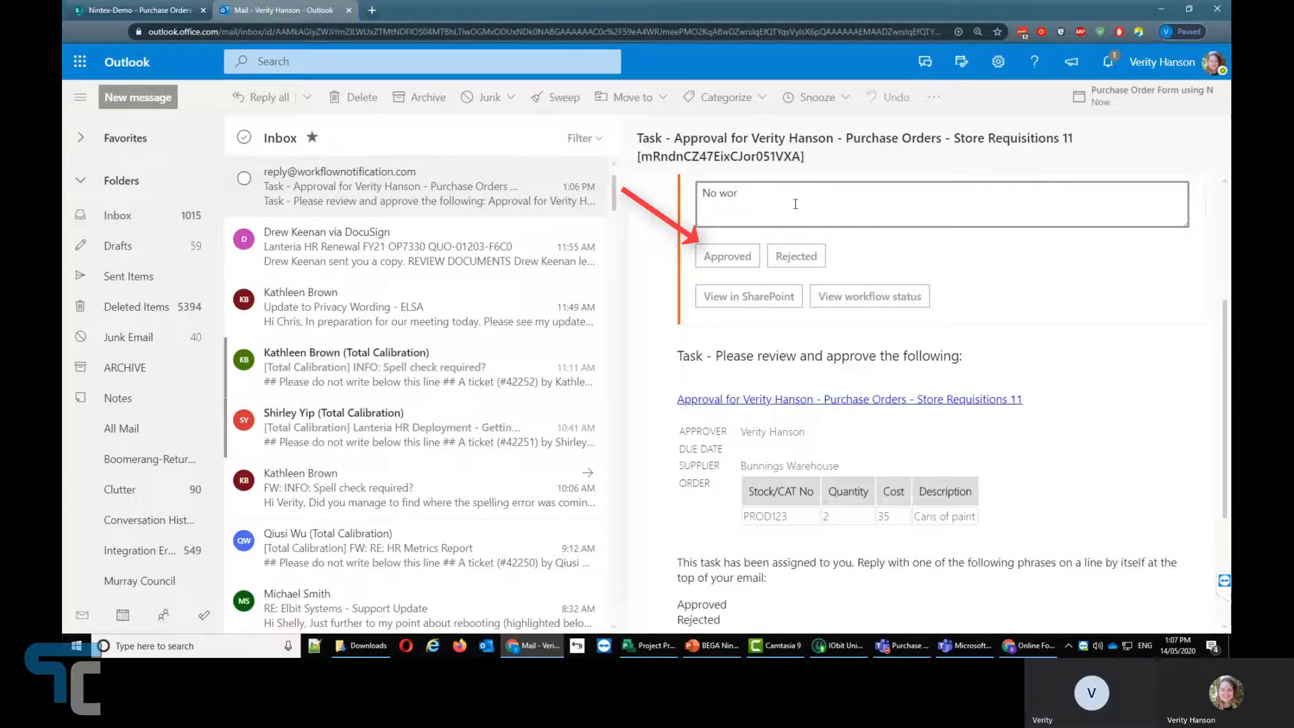
text(ries, I know t)
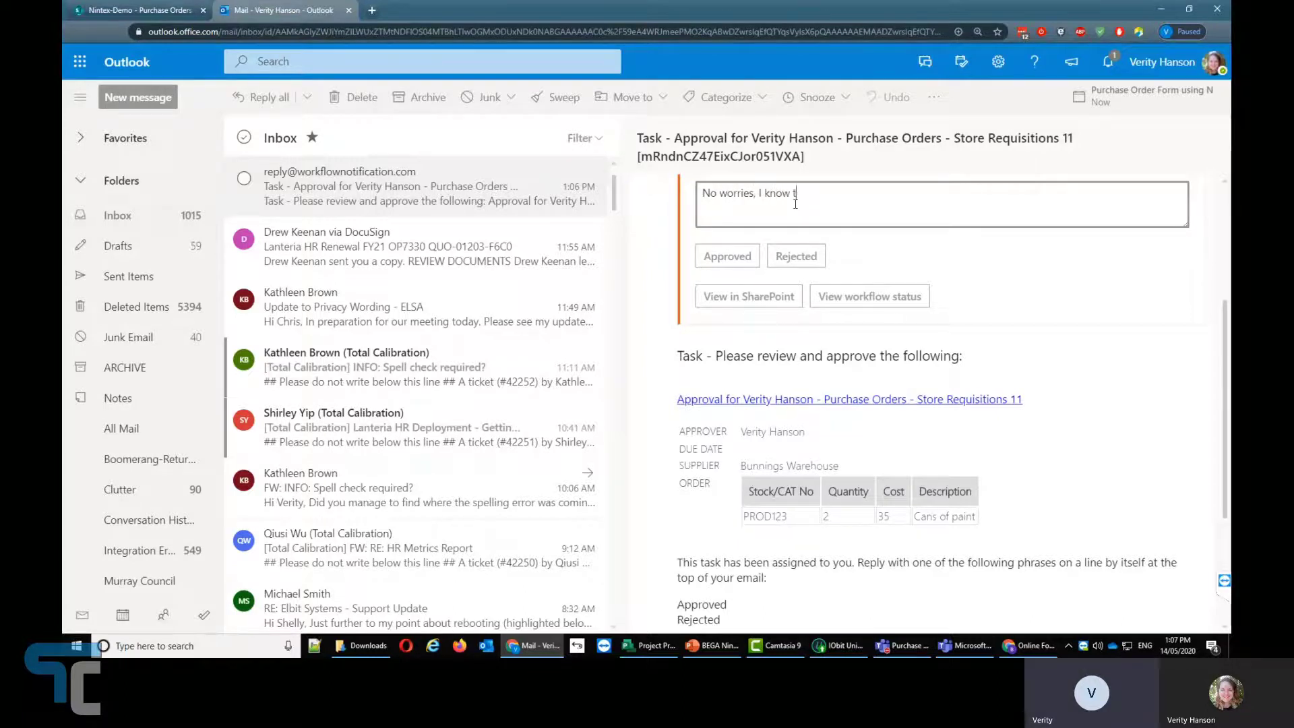
text(hat you needed this.)
click(752, 261)
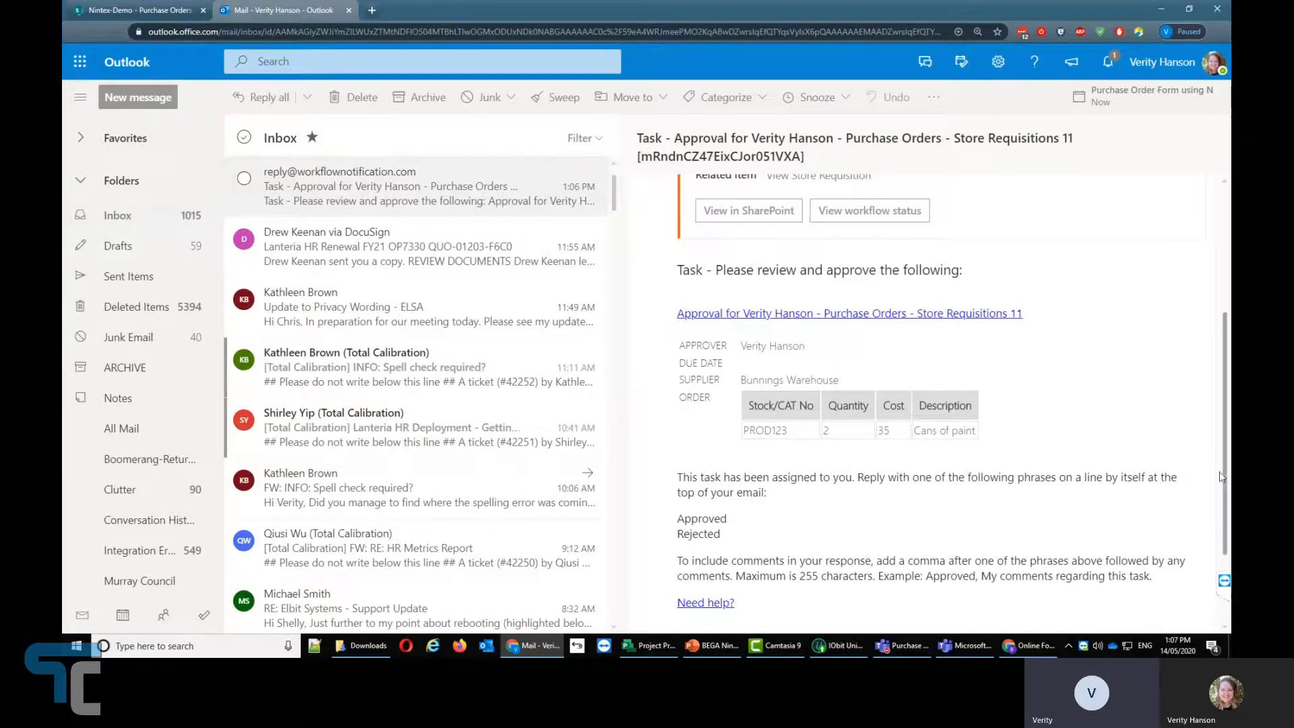
- Review the recorded approval reply and open the Nintex Demo email about the approved store requisition form
drag(1224, 482, 1212, 246)
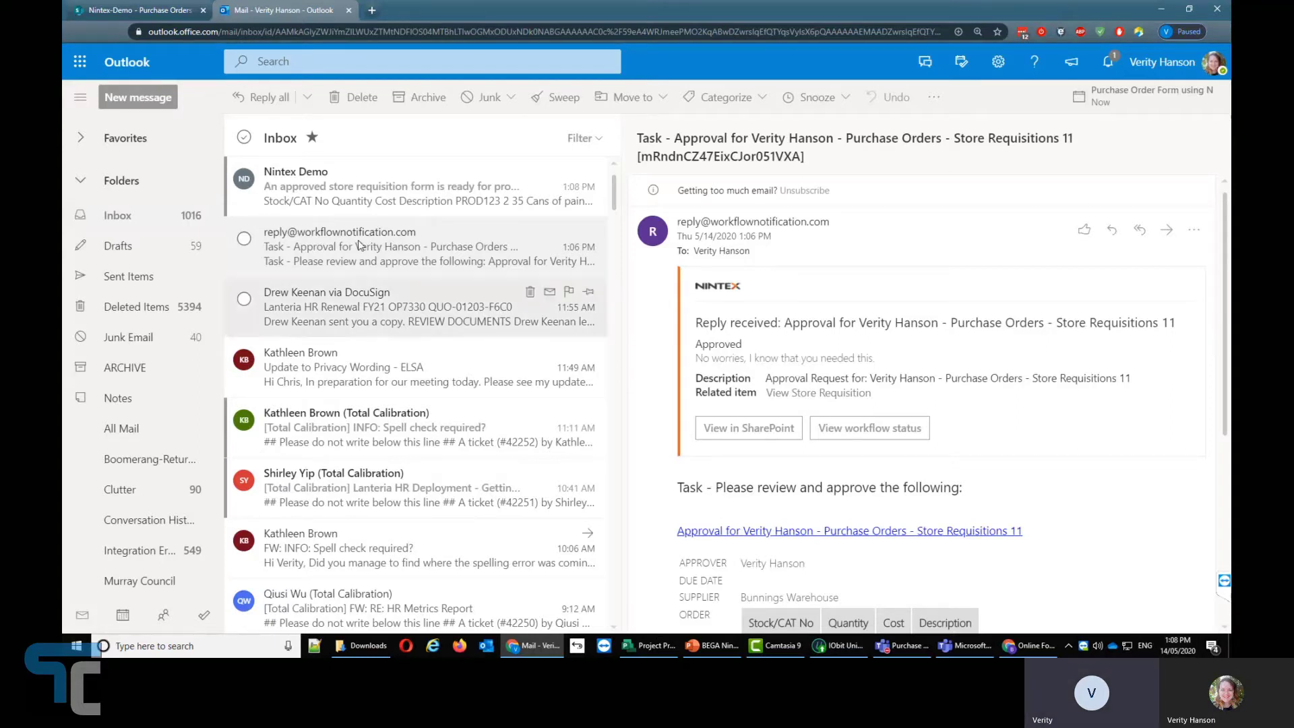
click(357, 199)
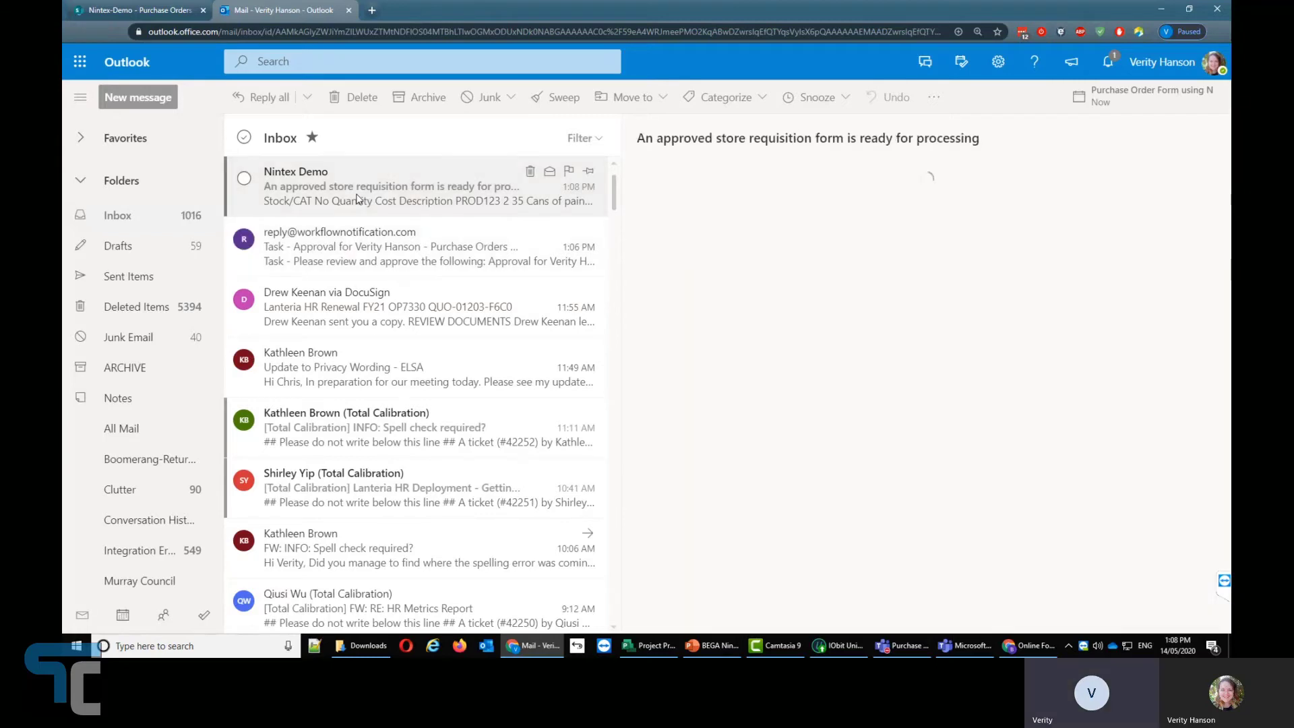